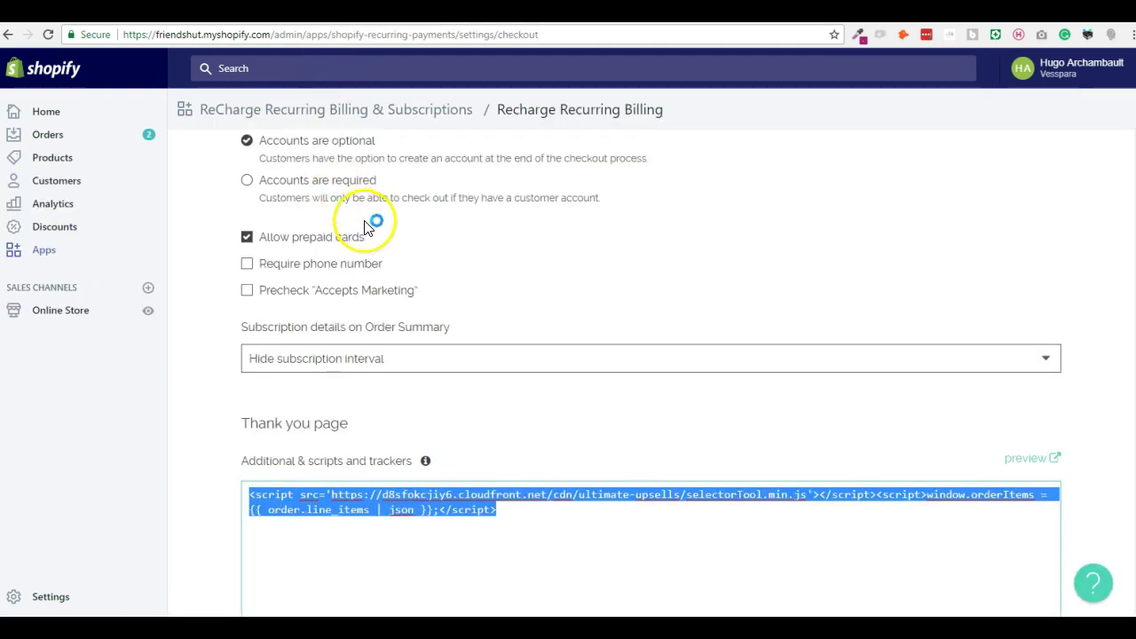
Leave the products list for ReCharge Recurring Billing's Checkout settings page
{"action": "scroll", "coordinate": [364, 227], "scroll_direction": "up", "scroll_amount": 15}
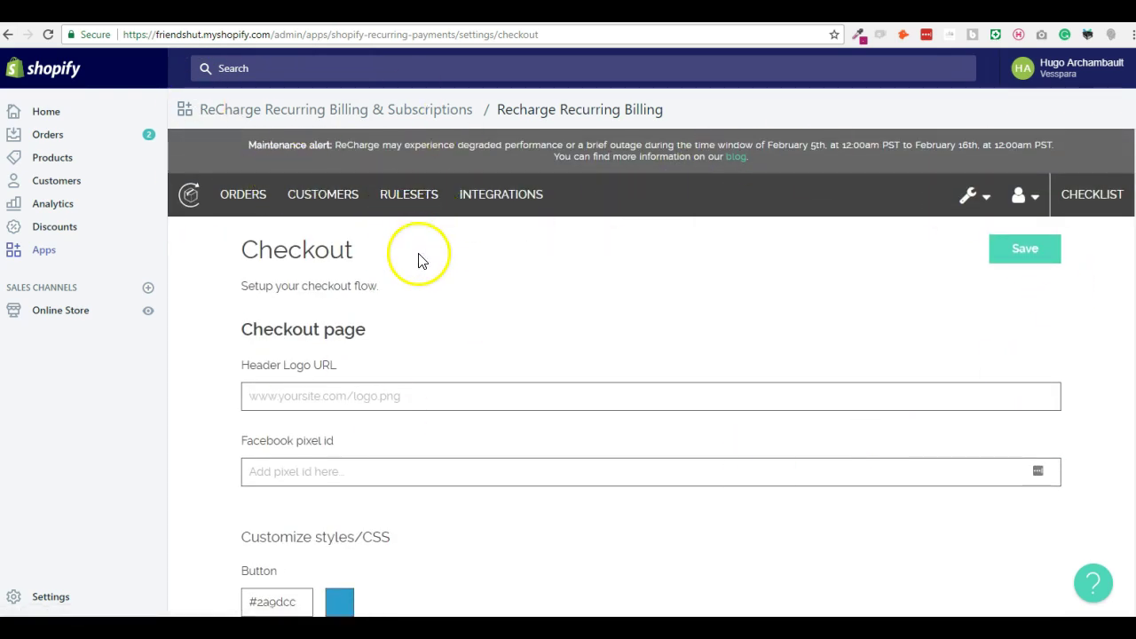
Check the Integrations tab, where the Ultimate Upsell card shows Enabled
{"action": "left_click", "coordinate": [510, 203]}
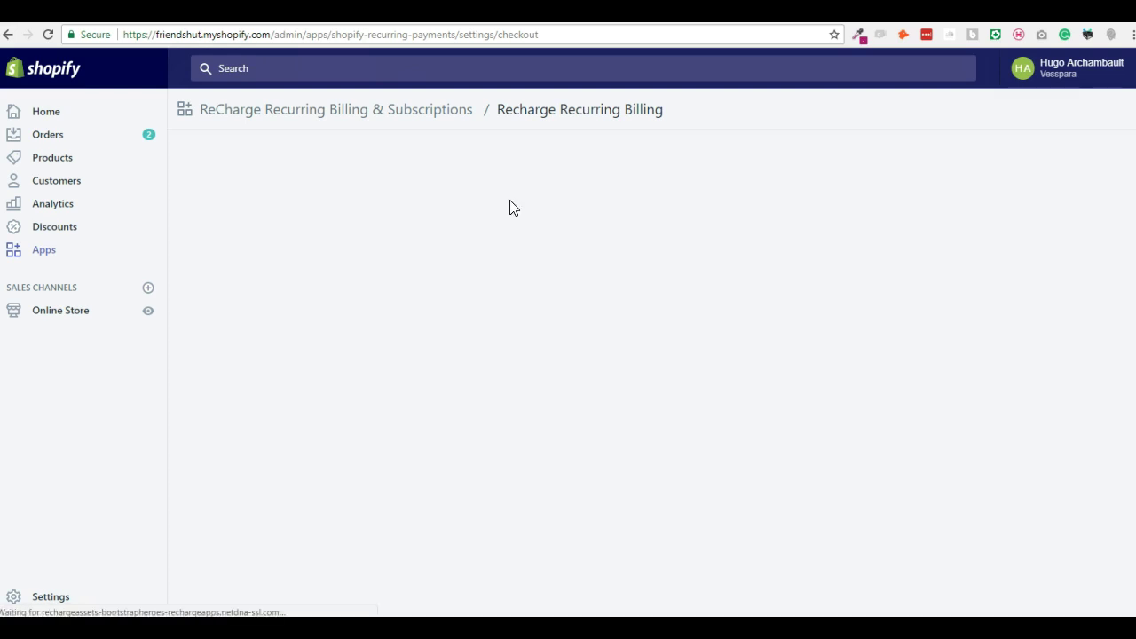
{"action": "scroll", "coordinate": [512, 216], "scroll_direction": "down", "scroll_amount": 8}
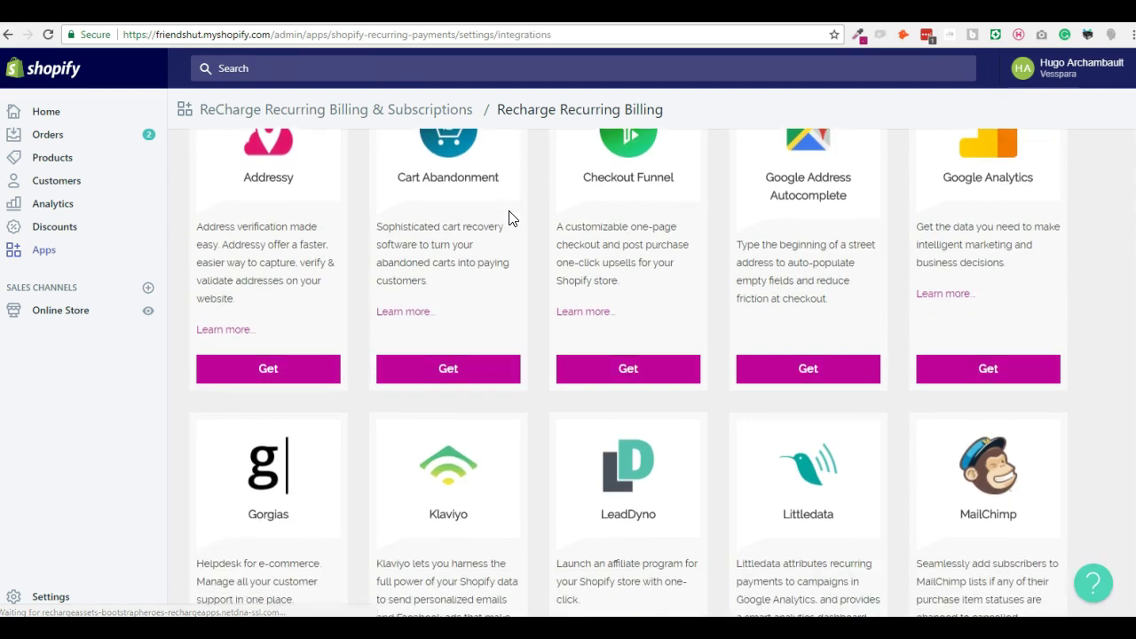
{"action": "scroll", "coordinate": [512, 216], "scroll_direction": "down", "scroll_amount": 5}
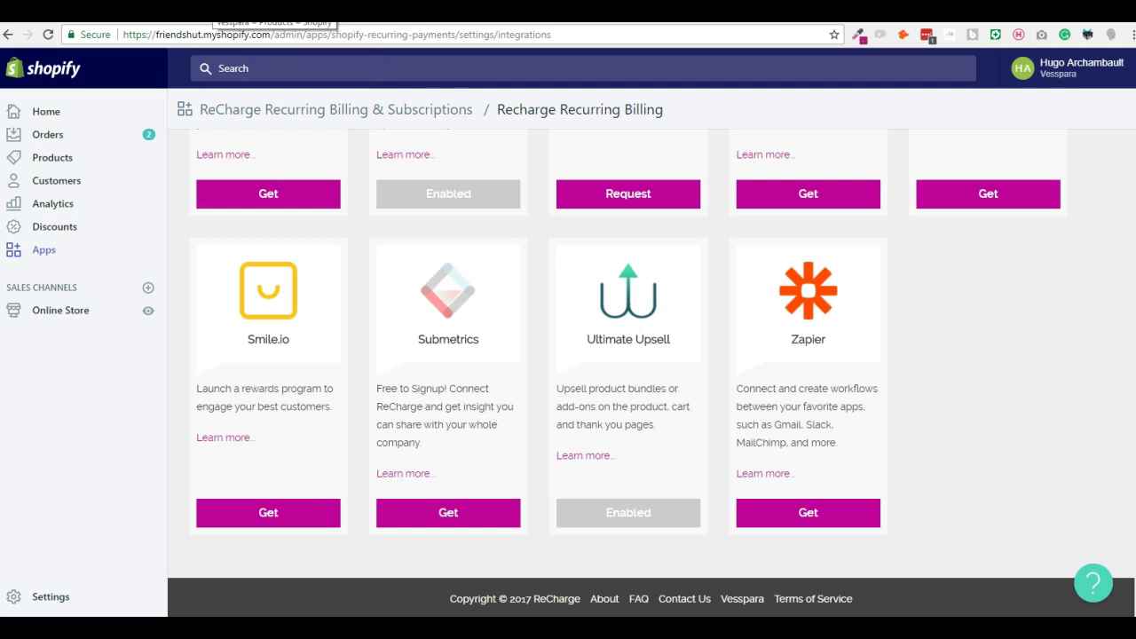
{"action": "scroll", "coordinate": [489, 223], "scroll_direction": "up", "scroll_amount": 10}
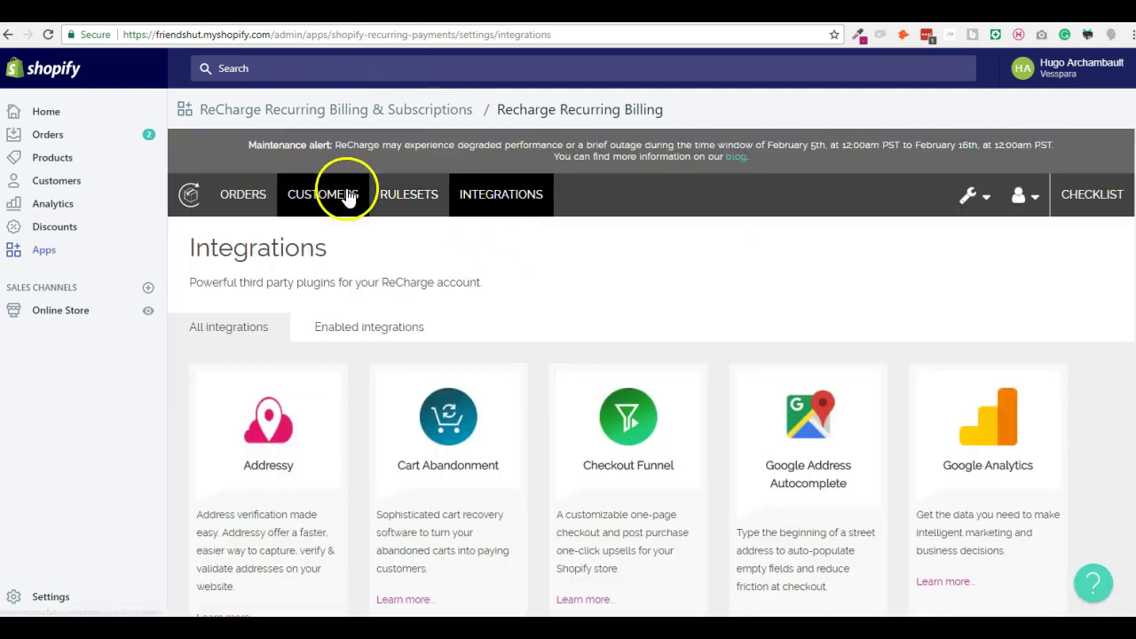
Return to Checkout settings and scroll to the Thank you page scripts field
{"action": "left_click", "coordinate": [349, 197]}
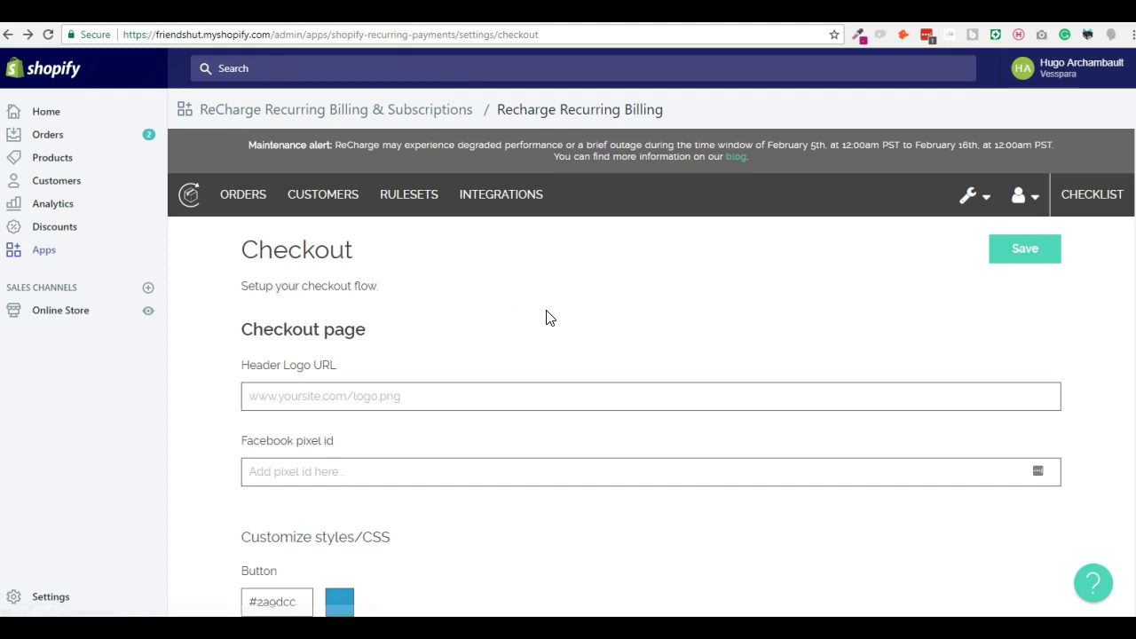
{"action": "scroll", "coordinate": [549, 318], "scroll_direction": "down", "scroll_amount": 3}
{"action": "scroll", "coordinate": [549, 317], "scroll_direction": "down", "scroll_amount": 2}
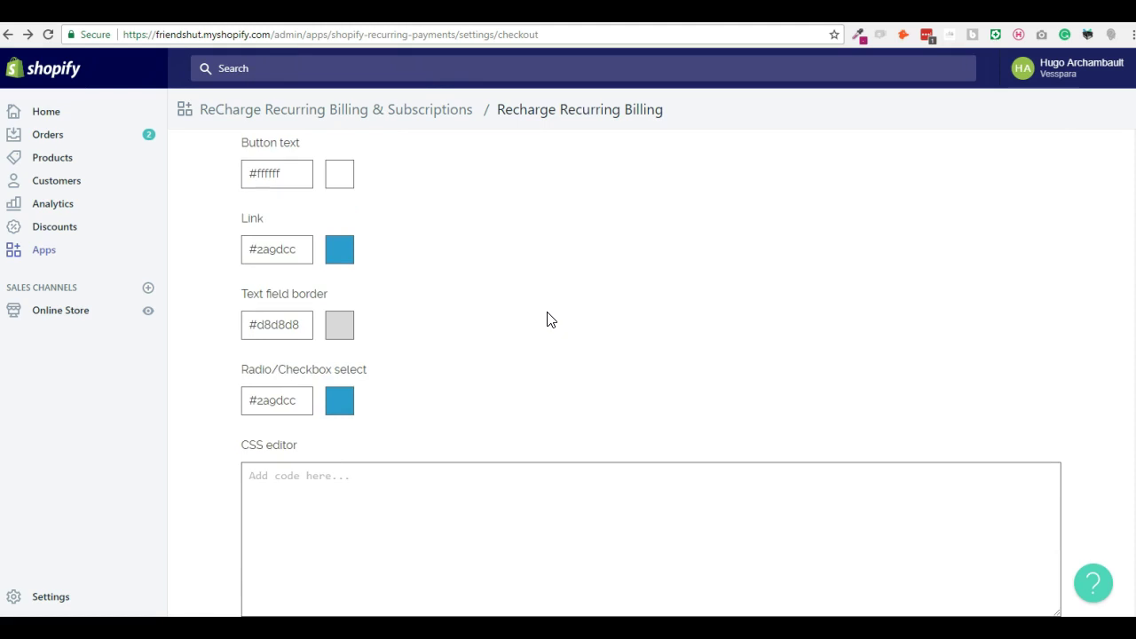
{"action": "scroll", "coordinate": [549, 318], "scroll_direction": "down", "scroll_amount": 6}
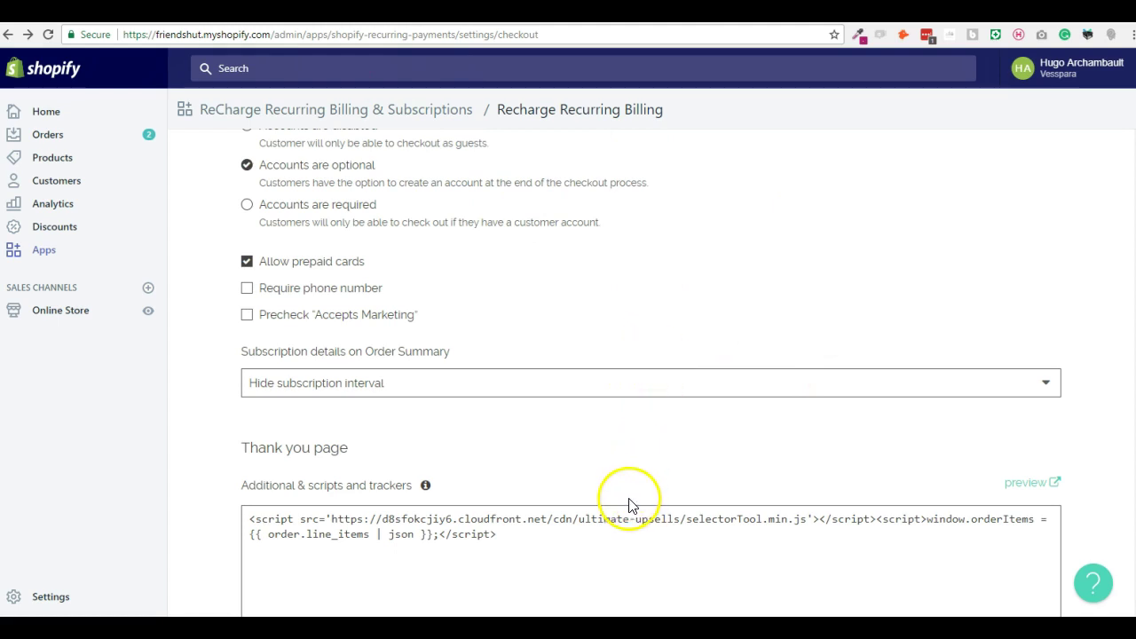
{"action": "scroll", "coordinate": [625, 497], "scroll_direction": "down", "scroll_amount": 1}
Select the Ultimate Upsells selectorTool script in the 'Additional scripts and trackers' field
{"action": "double_click", "coordinate": [607, 452]}
{"action": "triple_click", "coordinate": [607, 452]}
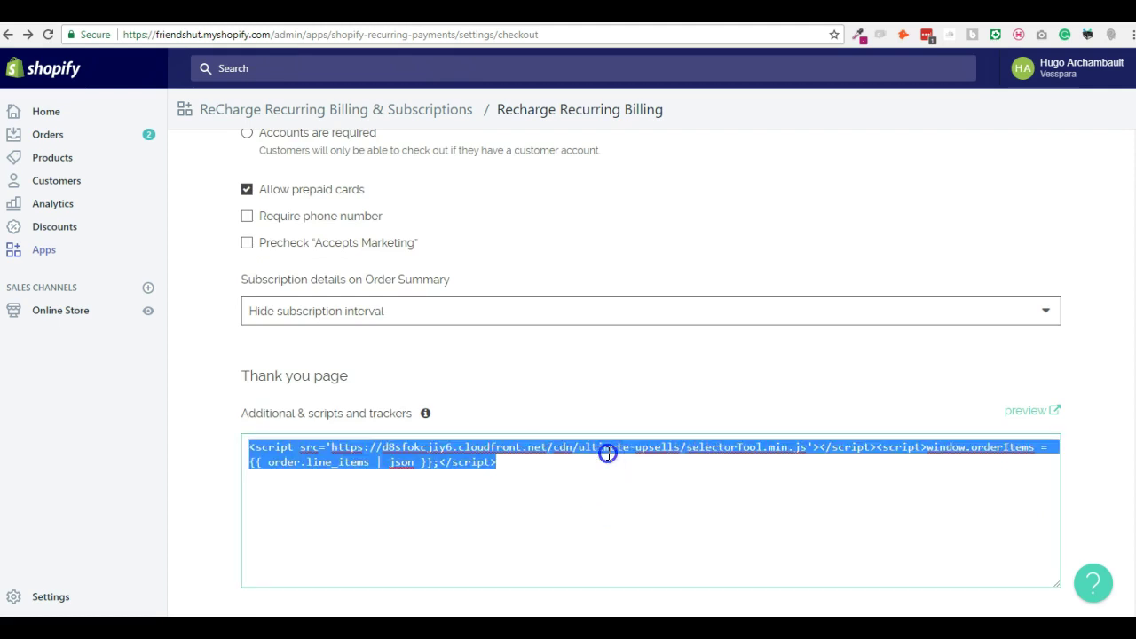
{"action": "left_click_drag", "start_coordinate": [249, 414], "coordinate": [402, 417]}
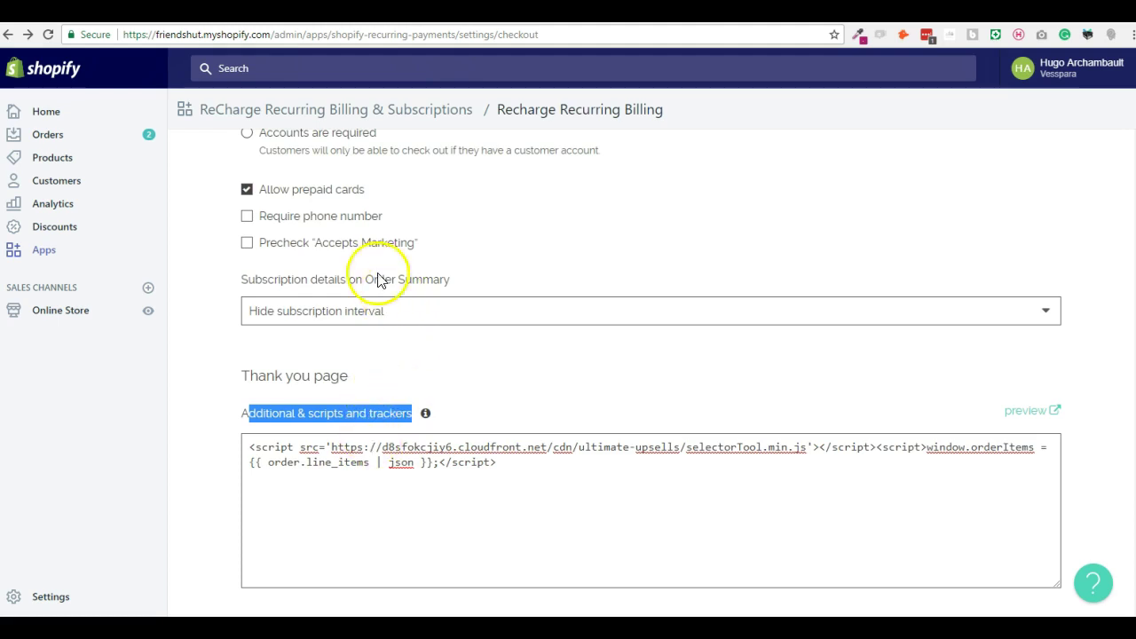
{"action": "scroll", "coordinate": [357, 257], "scroll_direction": "up", "scroll_amount": 3}
{"action": "scroll", "coordinate": [357, 256], "scroll_direction": "up", "scroll_amount": 10}
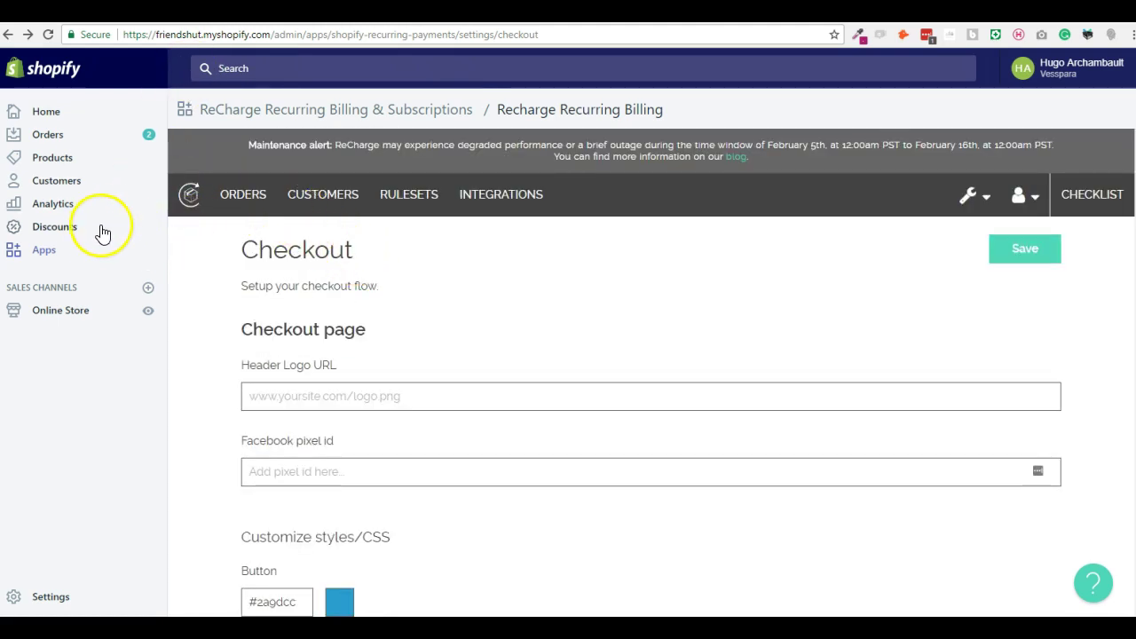
Open the store's apps in a new tab, launch Ultimate Upsell and review its upsell list
{"action": "right_click", "coordinate": [49, 253]}
{"action": "left_click", "coordinate": [75, 261]}
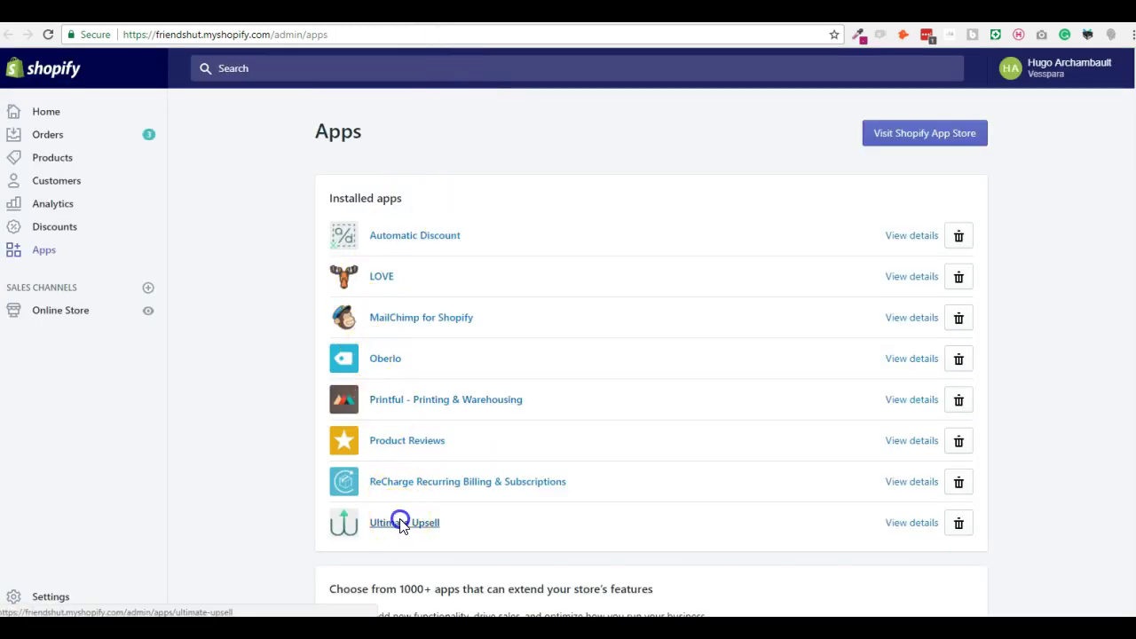
{"action": "left_click", "coordinate": [401, 525]}
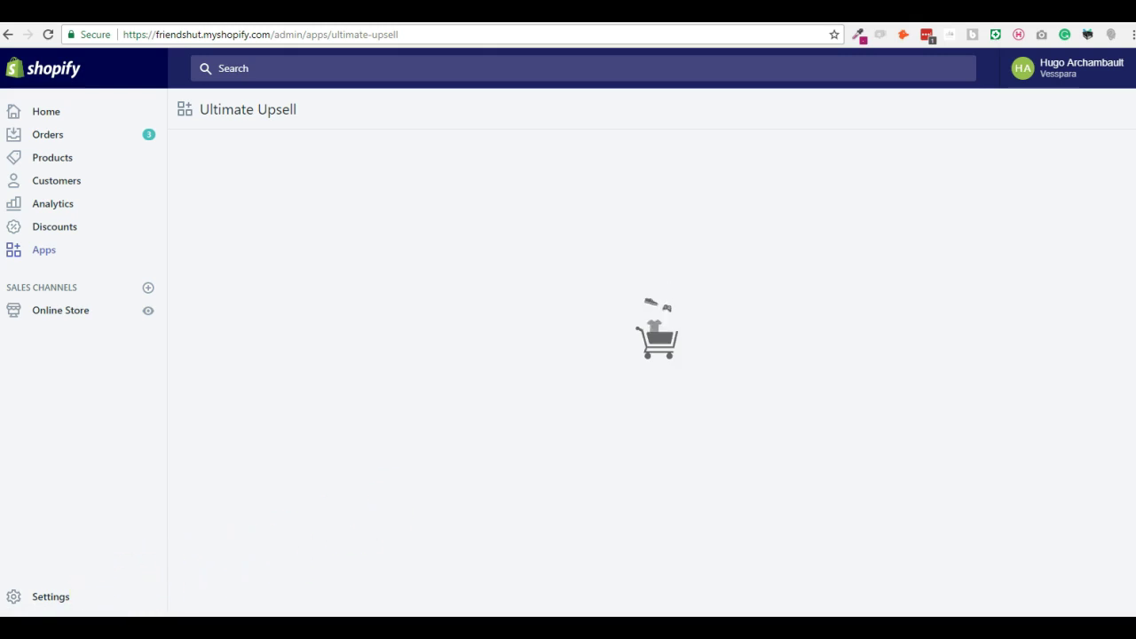
{"action": "scroll", "coordinate": [532, 400], "scroll_direction": "down", "scroll_amount": 3}
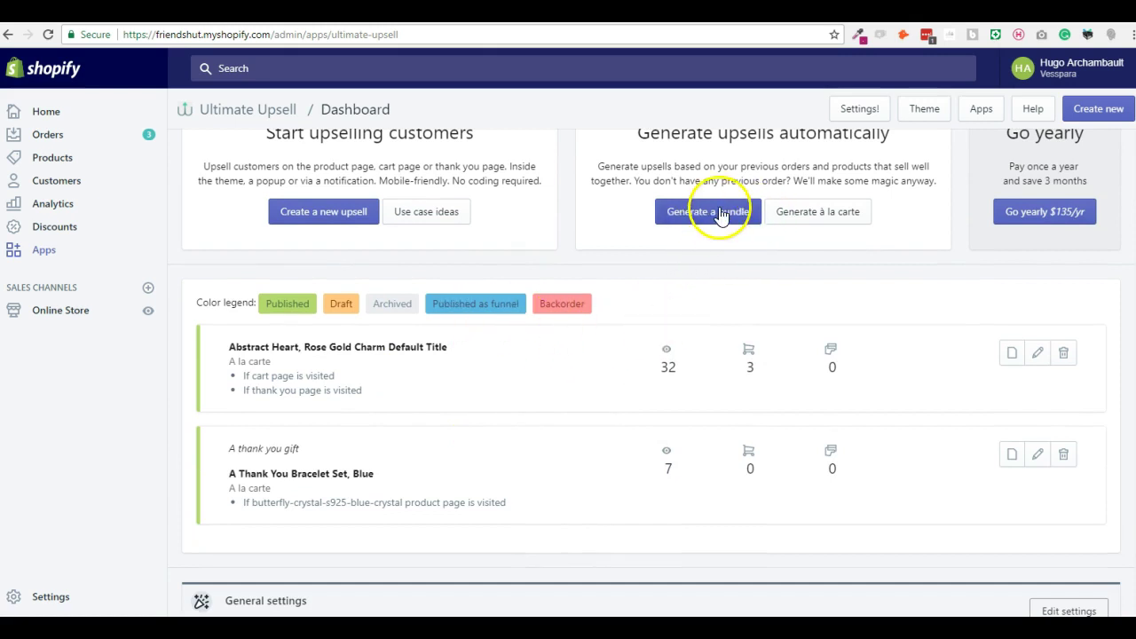
{"action": "scroll", "coordinate": [802, 218], "scroll_direction": "up", "scroll_amount": 1}
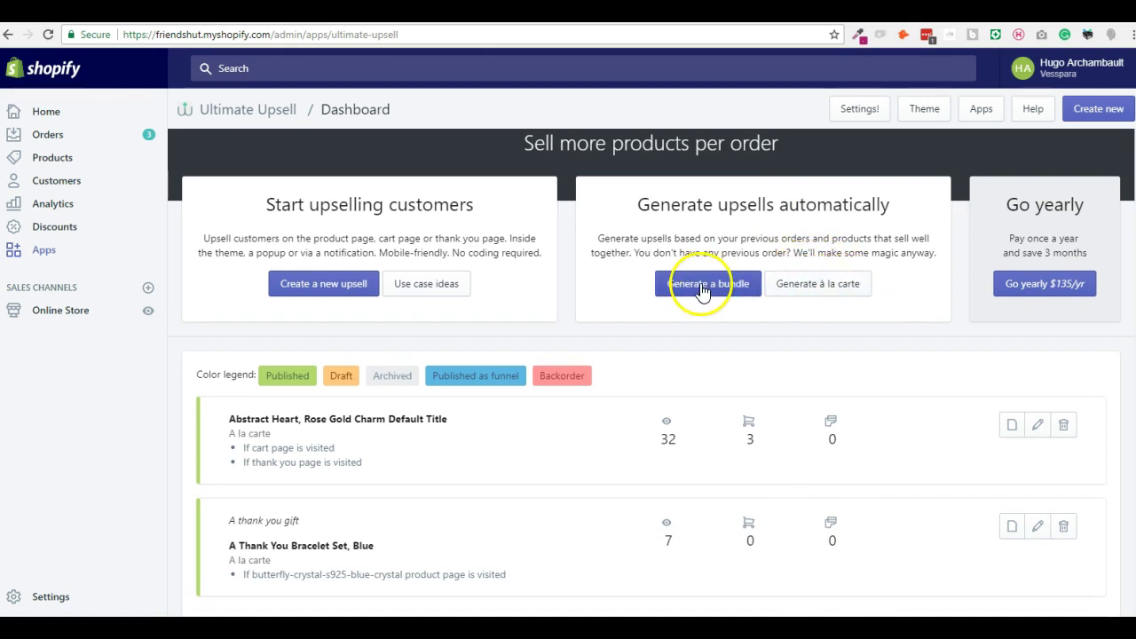
{"action": "scroll", "coordinate": [482, 248], "scroll_direction": "down", "scroll_amount": 2}
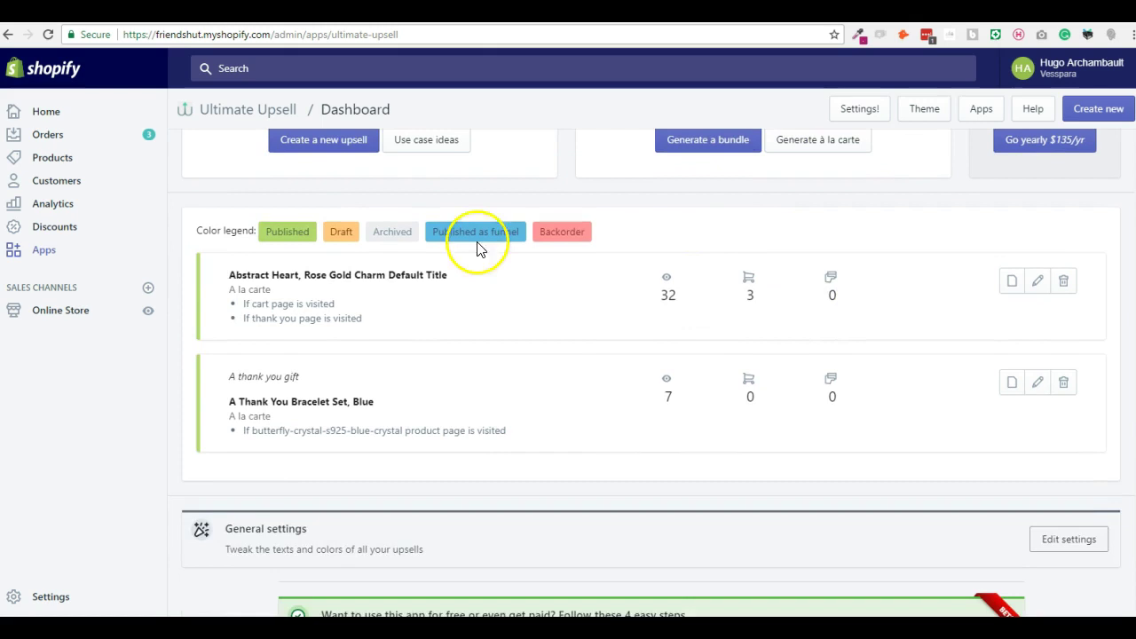
{"action": "scroll", "coordinate": [329, 190], "scroll_direction": "up", "scroll_amount": 2}
{"action": "scroll", "coordinate": [900, 449], "scroll_direction": "down", "scroll_amount": 1}
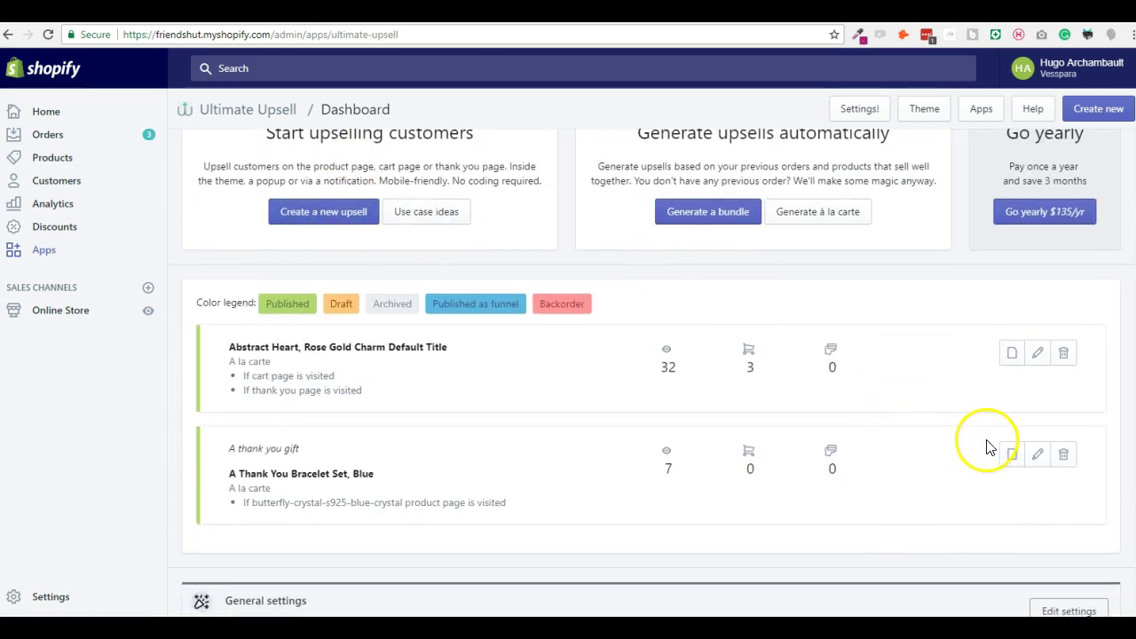
Edit the A thank you gift upsell and review its What and Where sections
{"action": "left_click", "coordinate": [1037, 454]}
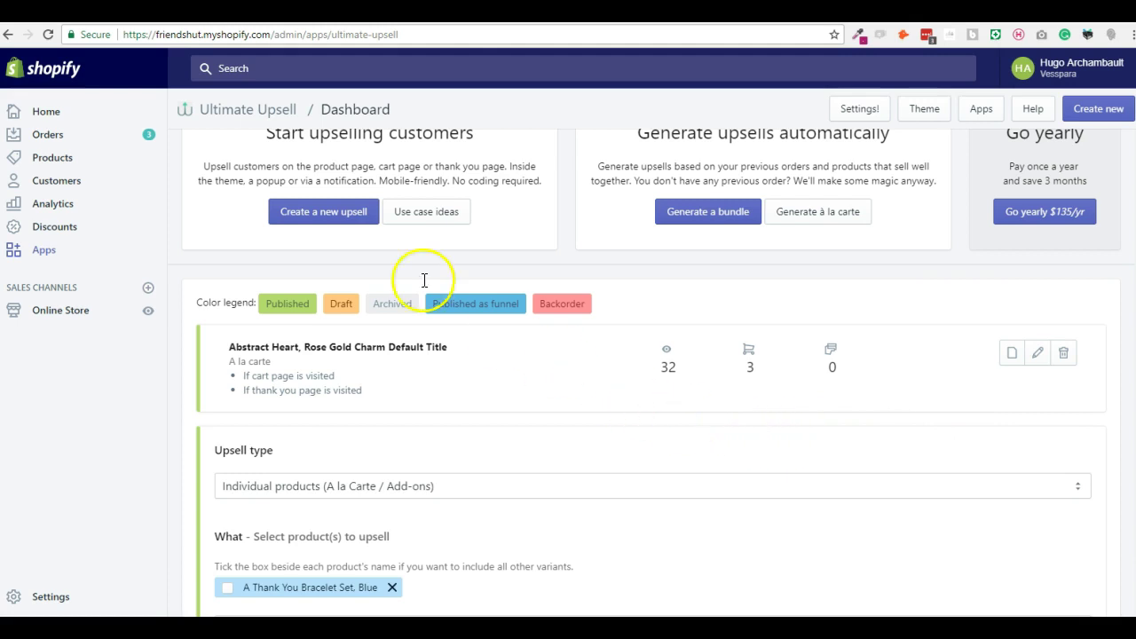
{"action": "scroll", "coordinate": [444, 408], "scroll_direction": "down", "scroll_amount": 1}
{"action": "scroll", "coordinate": [442, 408], "scroll_direction": "down", "scroll_amount": 1}
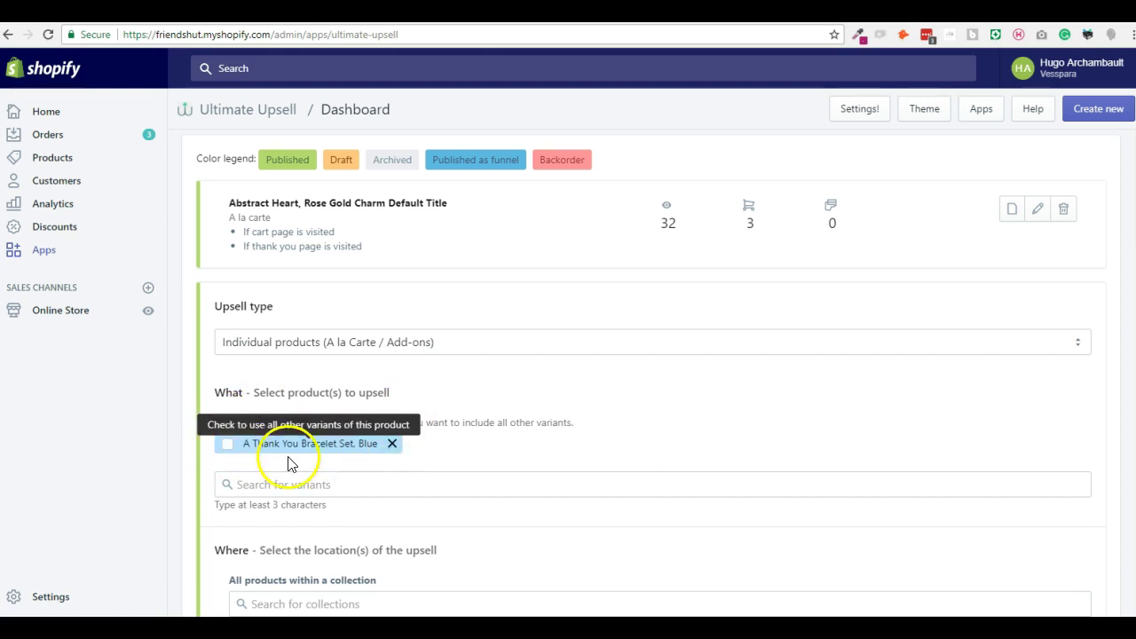
{"action": "scroll", "coordinate": [404, 489], "scroll_direction": "down", "scroll_amount": 1}
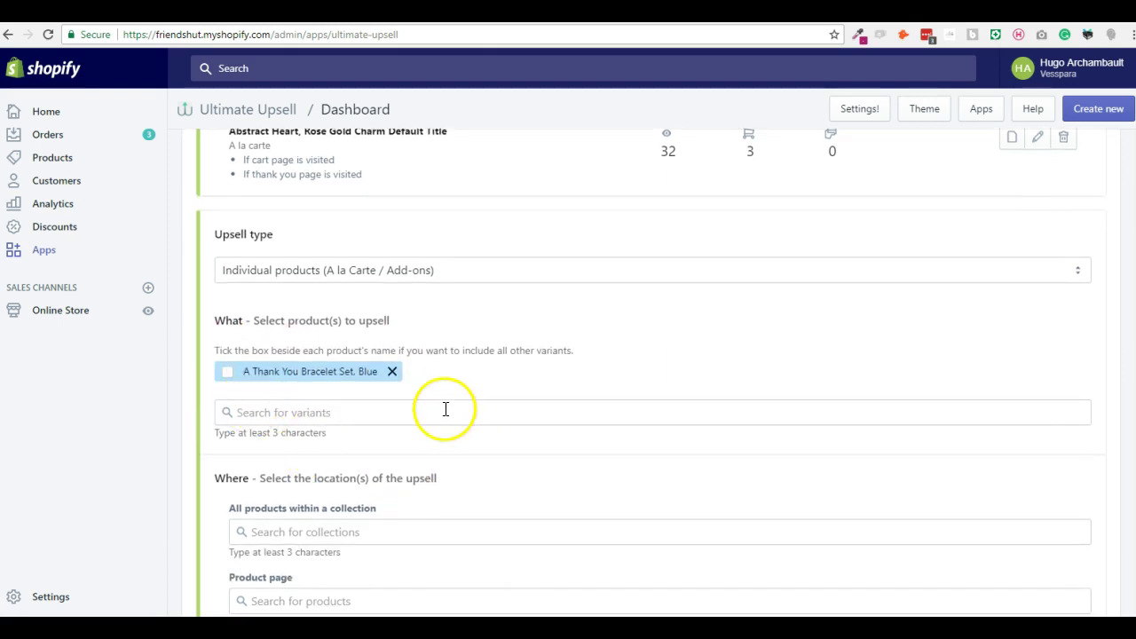
{"action": "scroll", "coordinate": [448, 458], "scroll_direction": "down", "scroll_amount": 2}
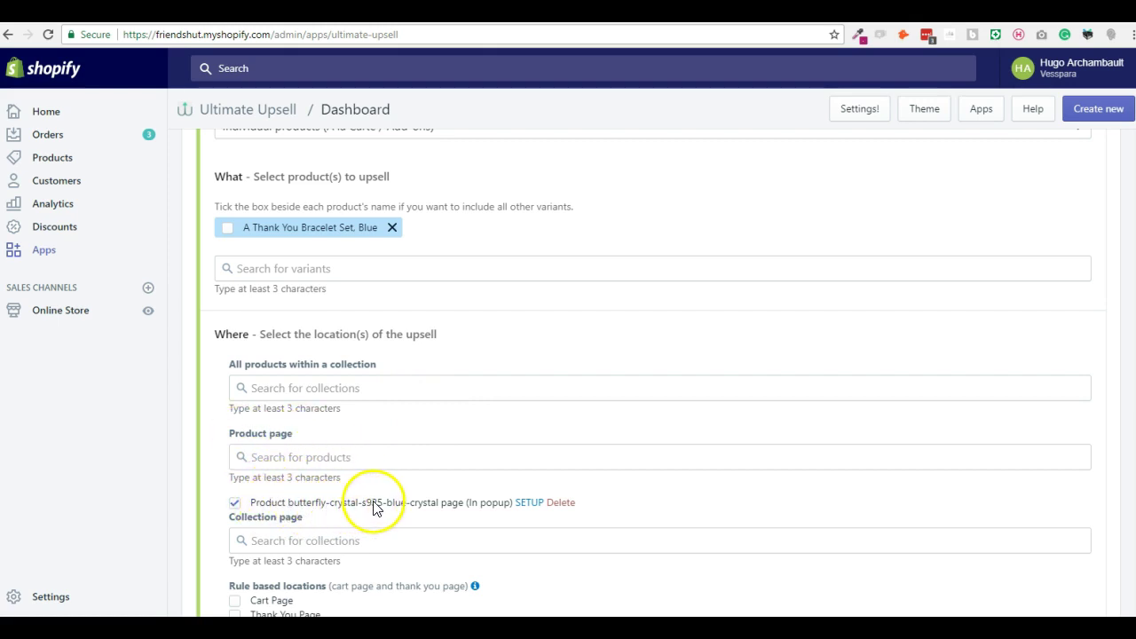
Trigger the upsell on the product page with the placement tool and preview the popup
{"action": "left_click", "coordinate": [528, 503]}
{"action": "left_click", "coordinate": [523, 512]}
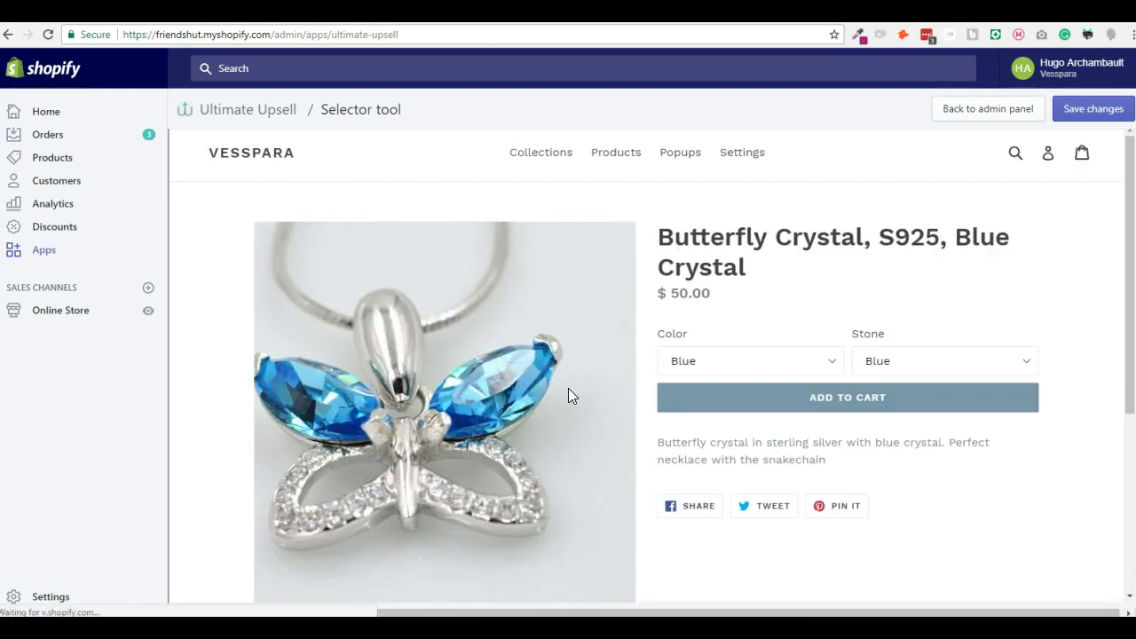
{"action": "left_click", "coordinate": [752, 397]}
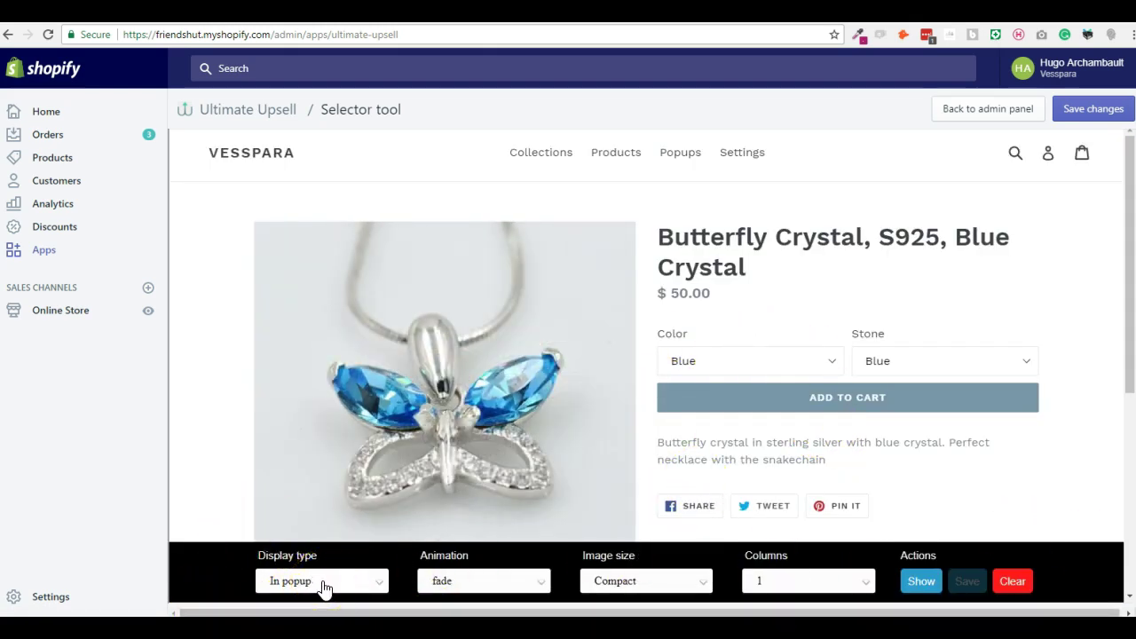
{"action": "left_click", "coordinate": [324, 584]}
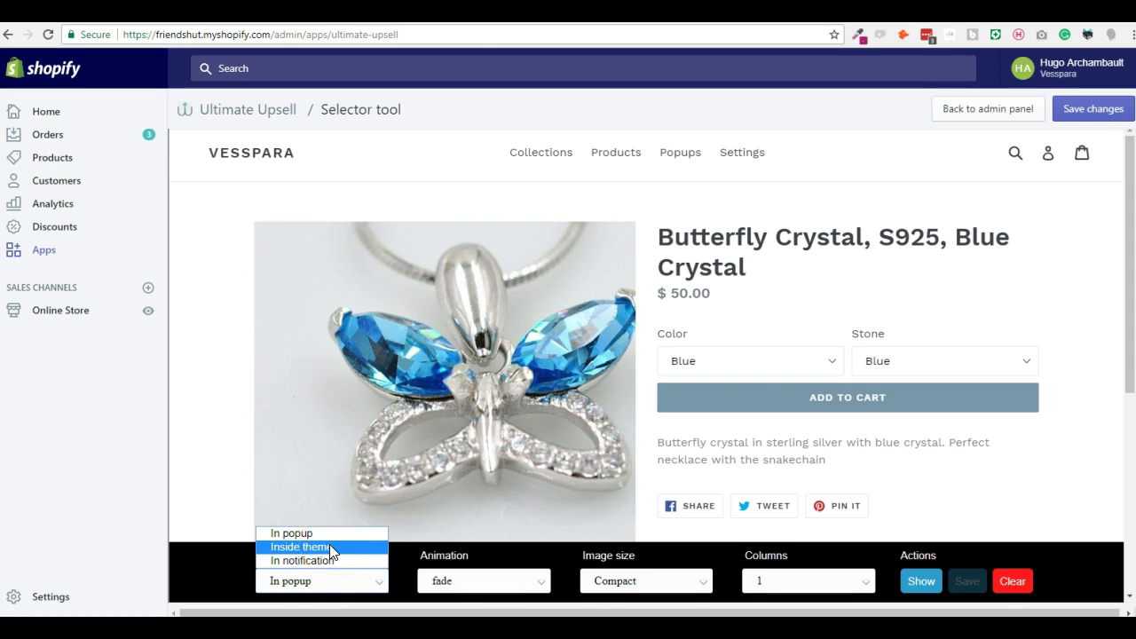
{"action": "left_click", "coordinate": [325, 533]}
{"action": "left_click", "coordinate": [920, 582]}
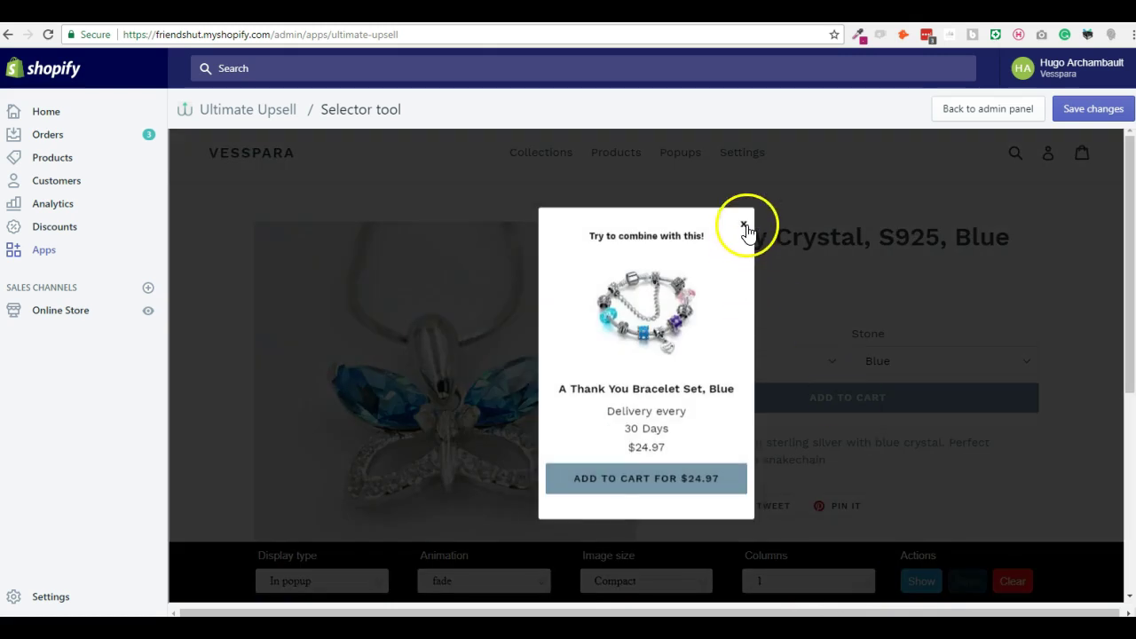
{"action": "left_click", "coordinate": [744, 226]}
Switch the display to In notification with jelly animation, save, and return to the dashboard
{"action": "left_click", "coordinate": [343, 583]}
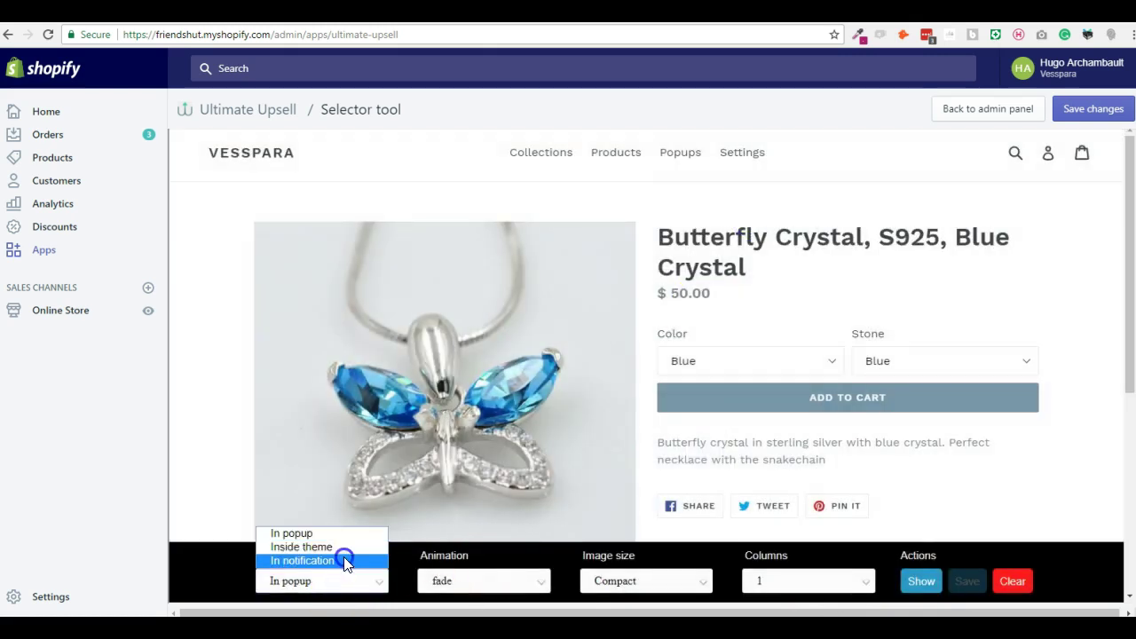
{"action": "left_click", "coordinate": [344, 560]}
{"action": "left_click", "coordinate": [475, 583]}
{"action": "left_click", "coordinate": [492, 541]}
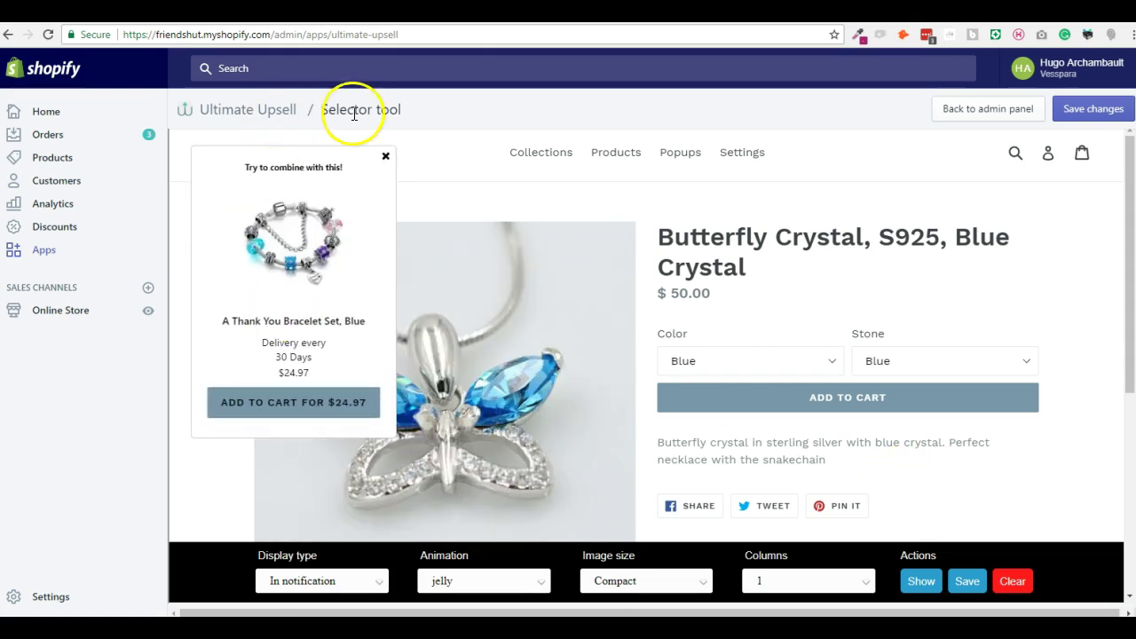
{"action": "left_click", "coordinate": [386, 157]}
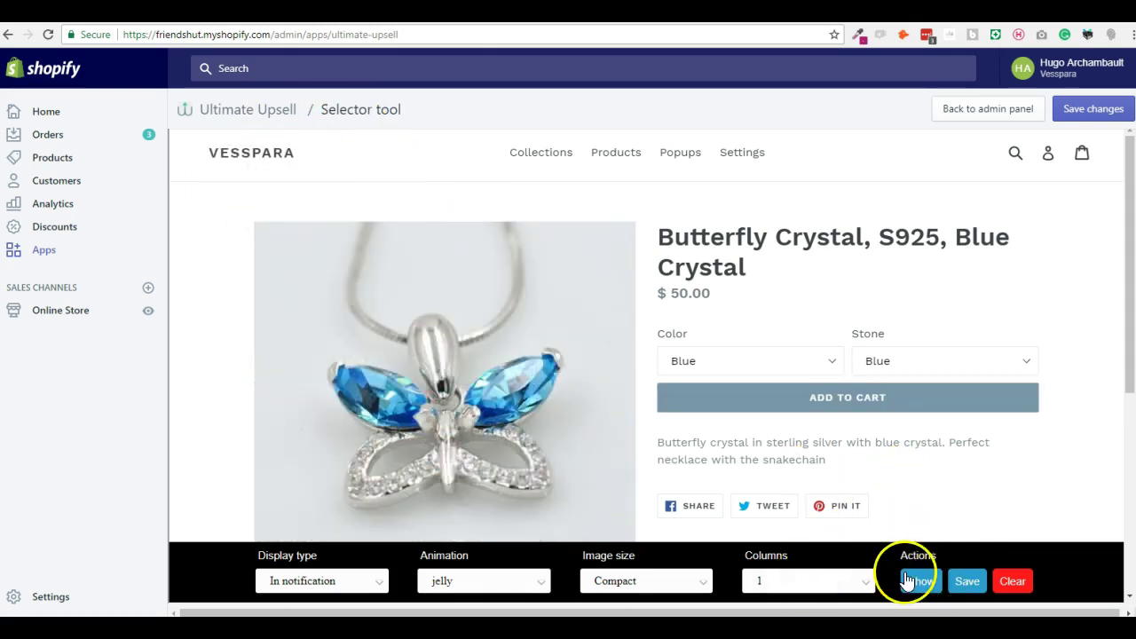
{"action": "left_click", "coordinate": [967, 581]}
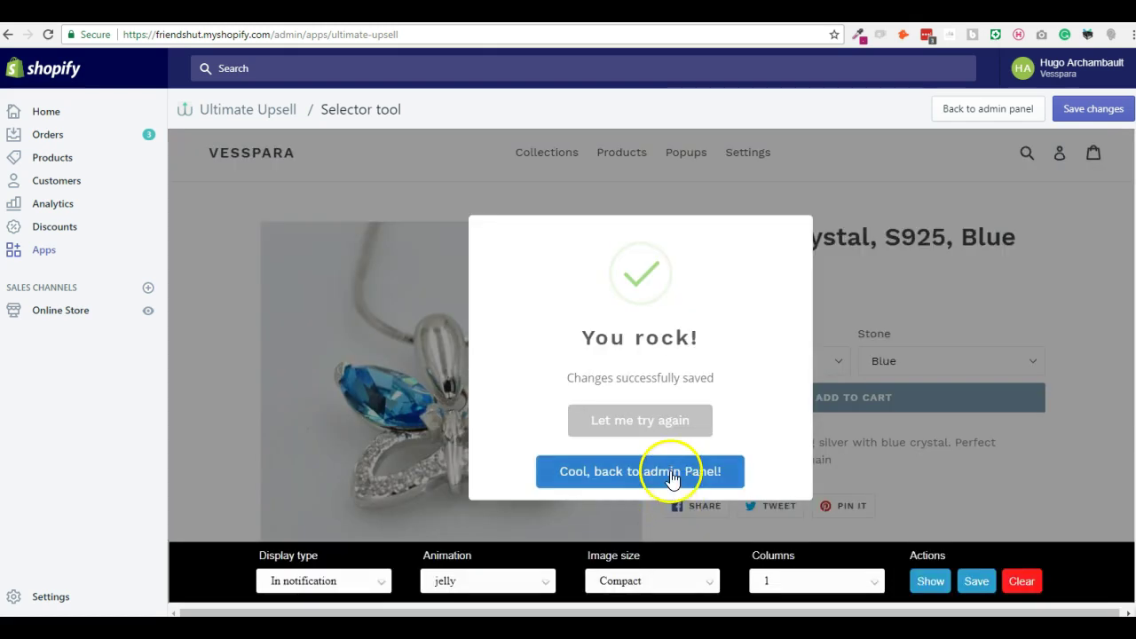
{"action": "left_click", "coordinate": [671, 473]}
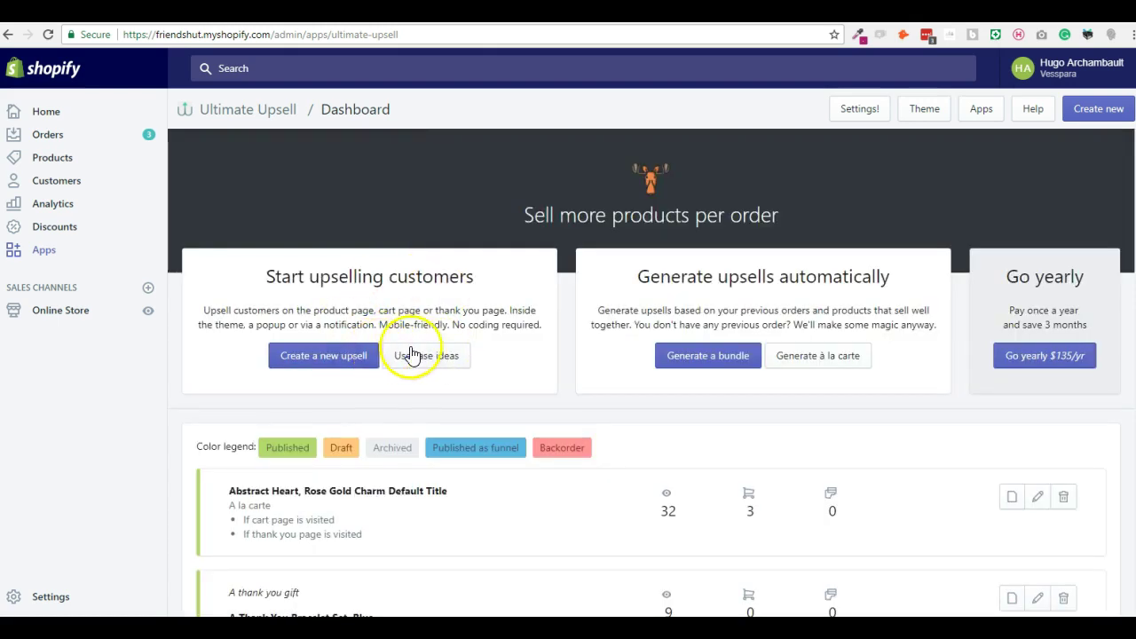
Go back to ReCharge Recurring Billing's Checkout settings page
{"action": "scroll", "coordinate": [405, 482], "scroll_direction": "down", "scroll_amount": 2}
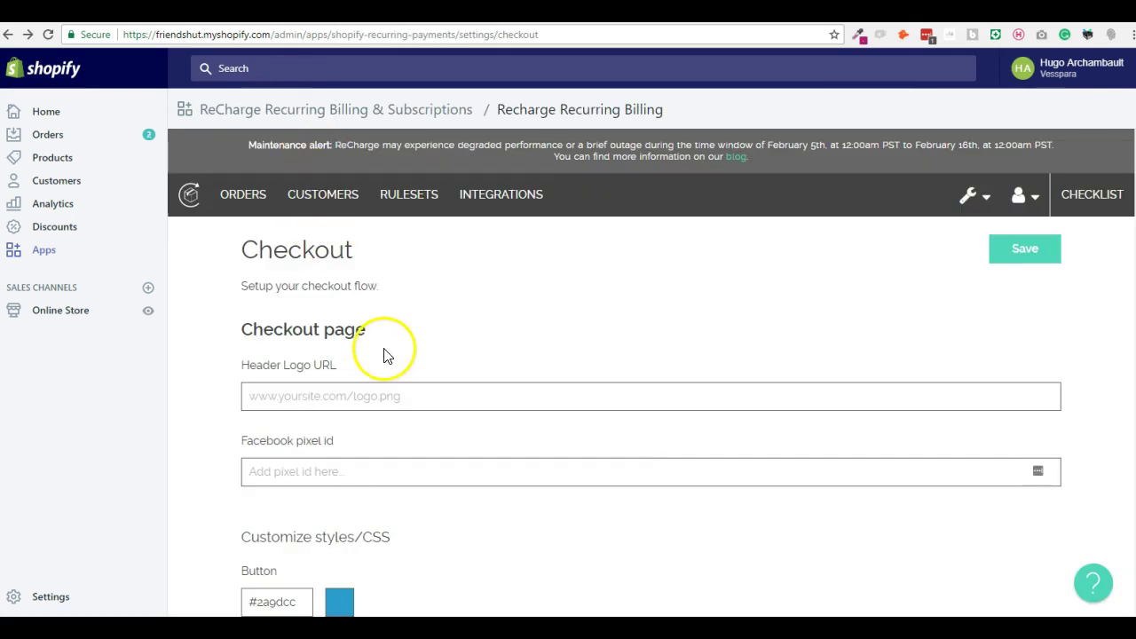
Open the A thank you gift ruleset and keep its product type Subscription Only
{"action": "left_click", "coordinate": [393, 196]}
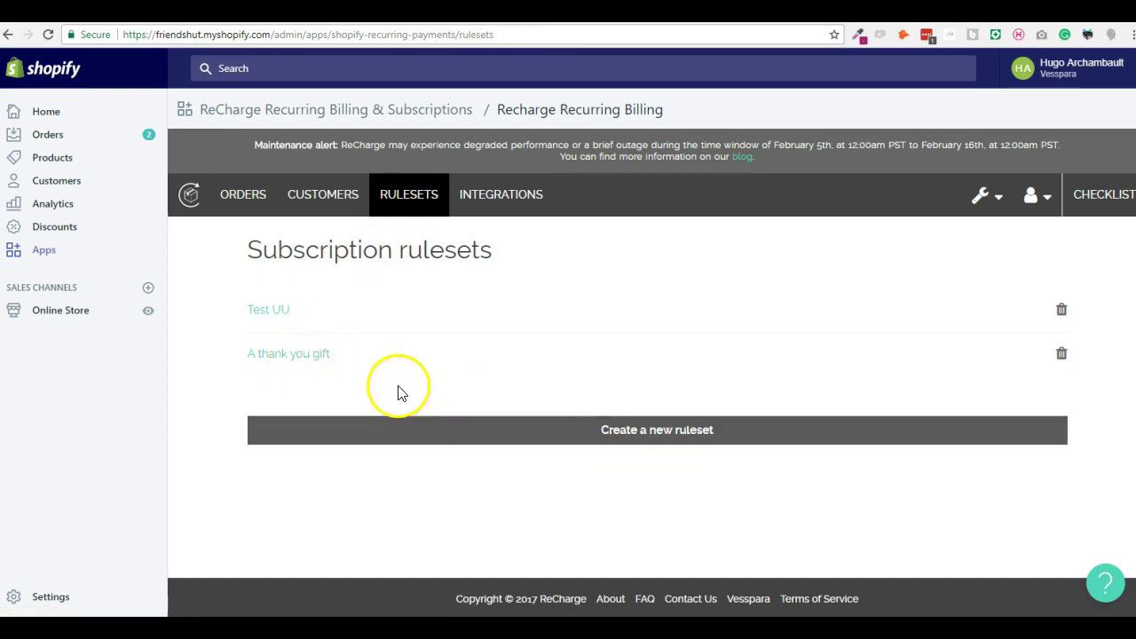
{"action": "left_click", "coordinate": [287, 354]}
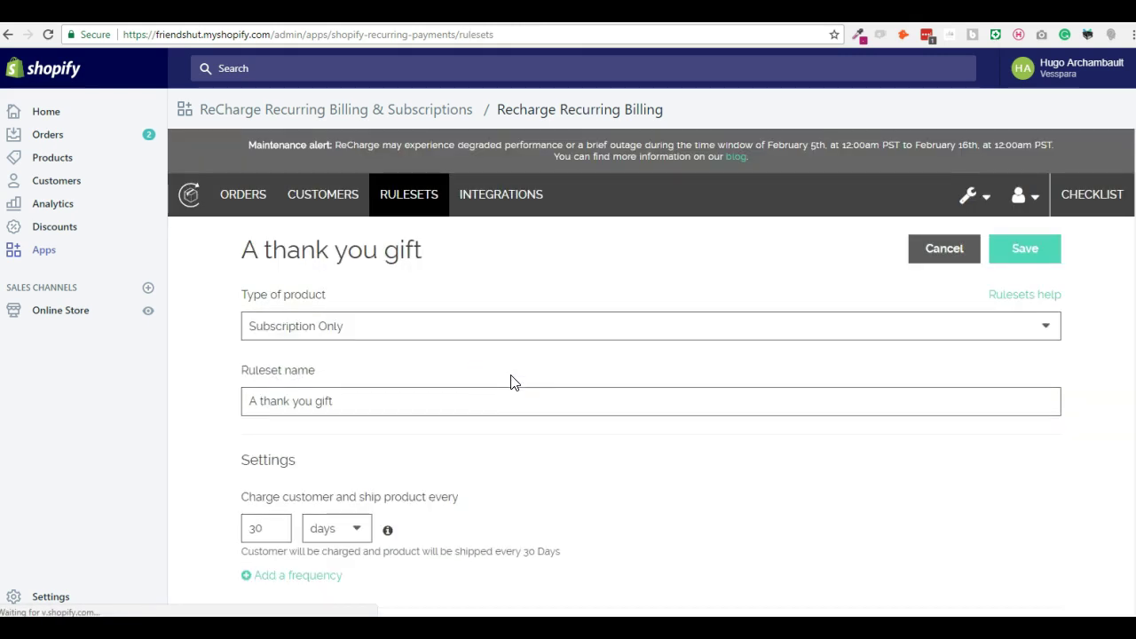
{"action": "scroll", "coordinate": [510, 383], "scroll_direction": "down", "scroll_amount": 1}
{"action": "left_click", "coordinate": [526, 263]}
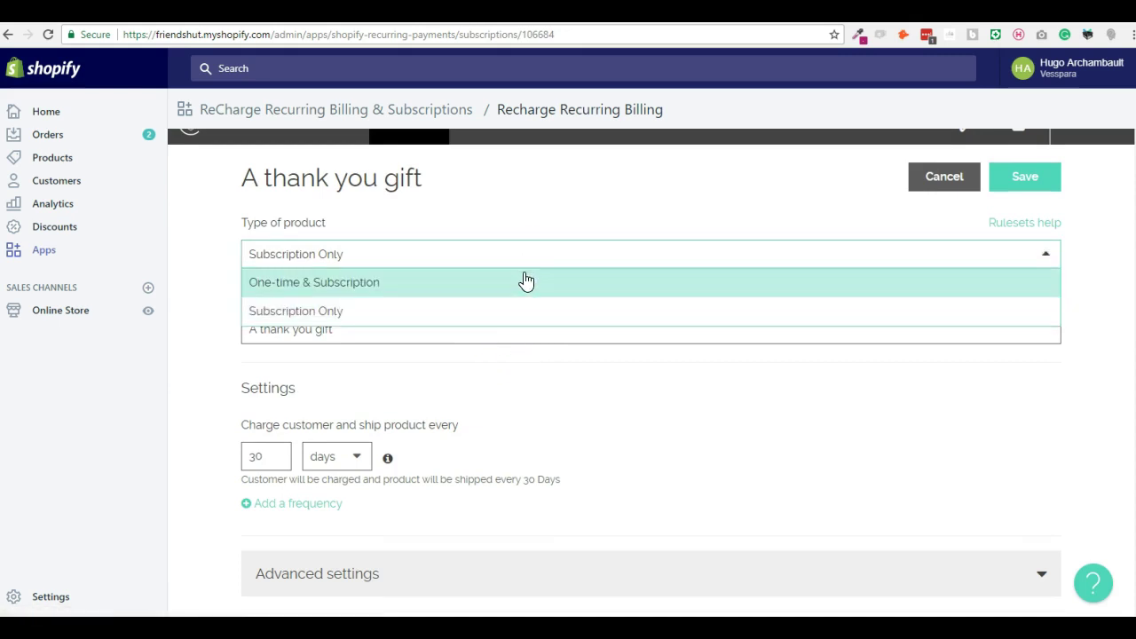
{"action": "left_click", "coordinate": [521, 317]}
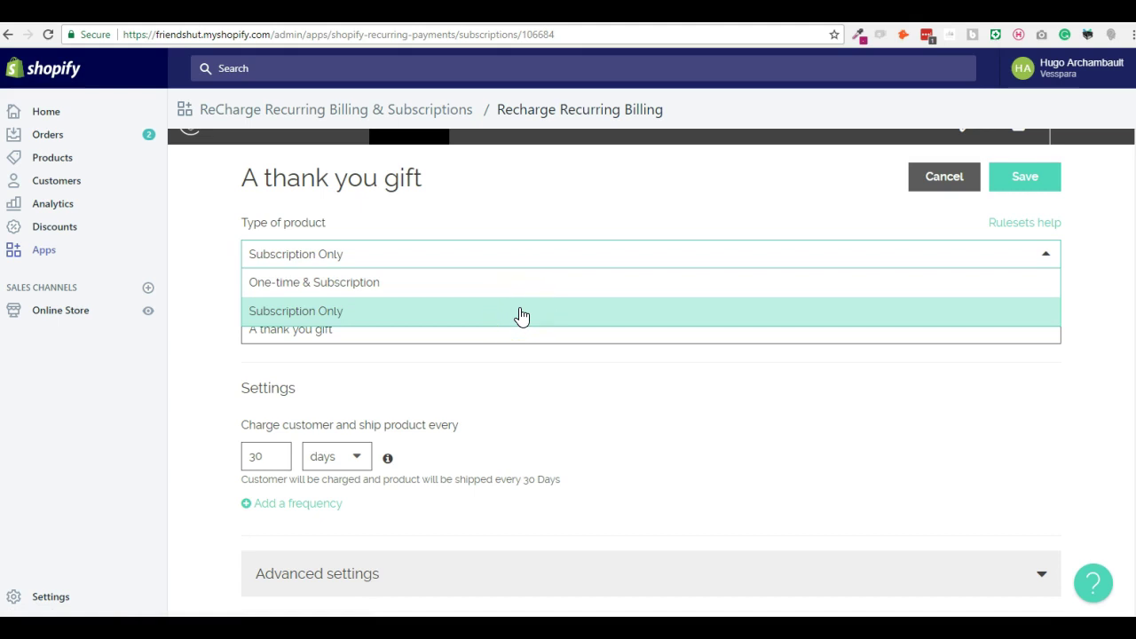
{"action": "left_click", "coordinate": [521, 314]}
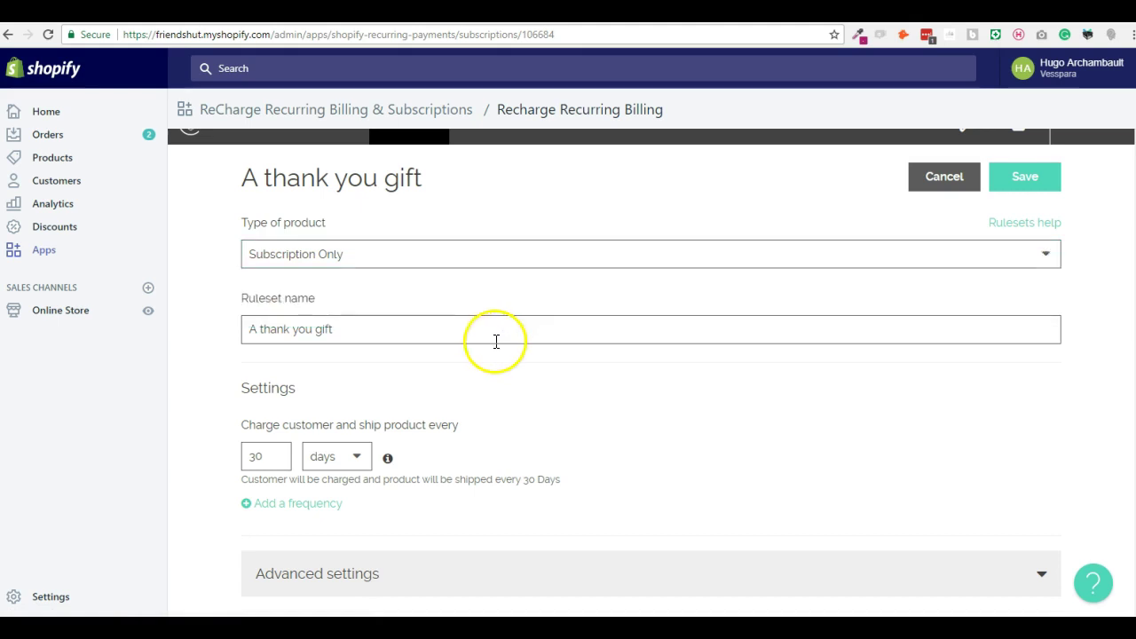
Open the ruleset's Add products window, start a search, then close it
{"action": "scroll", "coordinate": [497, 342], "scroll_direction": "down", "scroll_amount": 3}
{"action": "scroll", "coordinate": [496, 347], "scroll_direction": "down", "scroll_amount": 1}
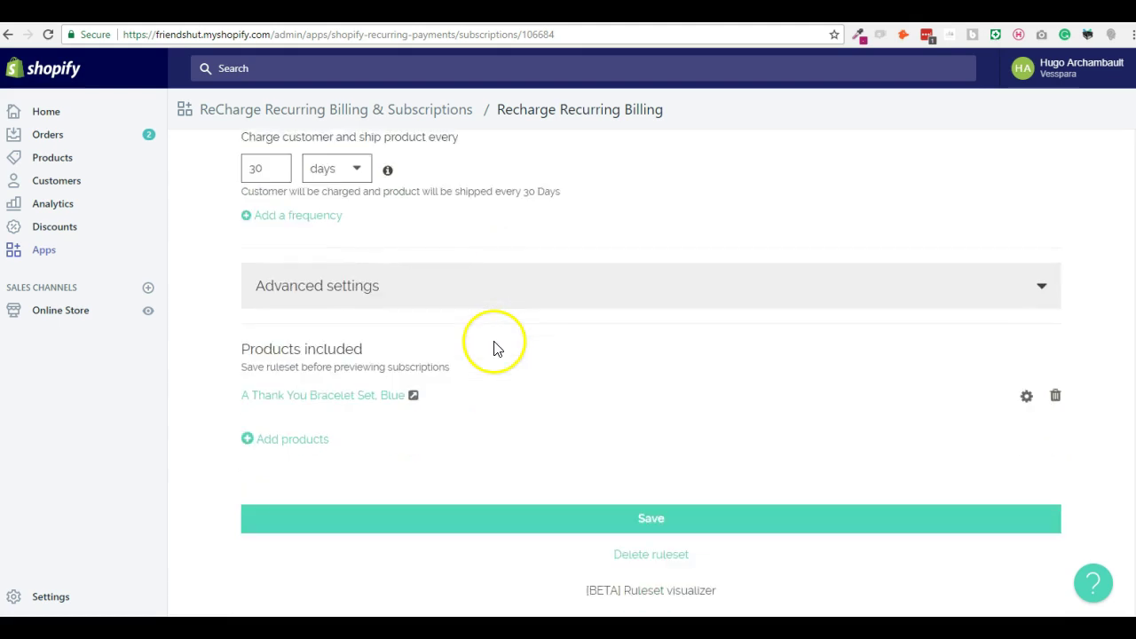
{"action": "left_click", "coordinate": [286, 441]}
{"action": "left_click", "coordinate": [659, 409]}
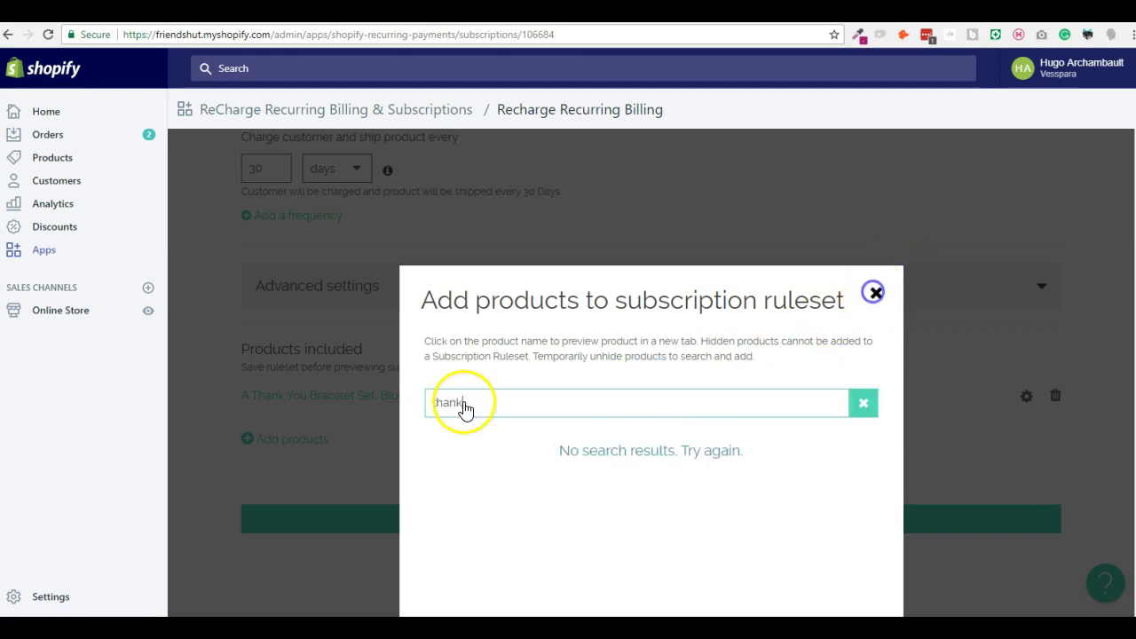
{"action": "left_click", "coordinate": [875, 297]}
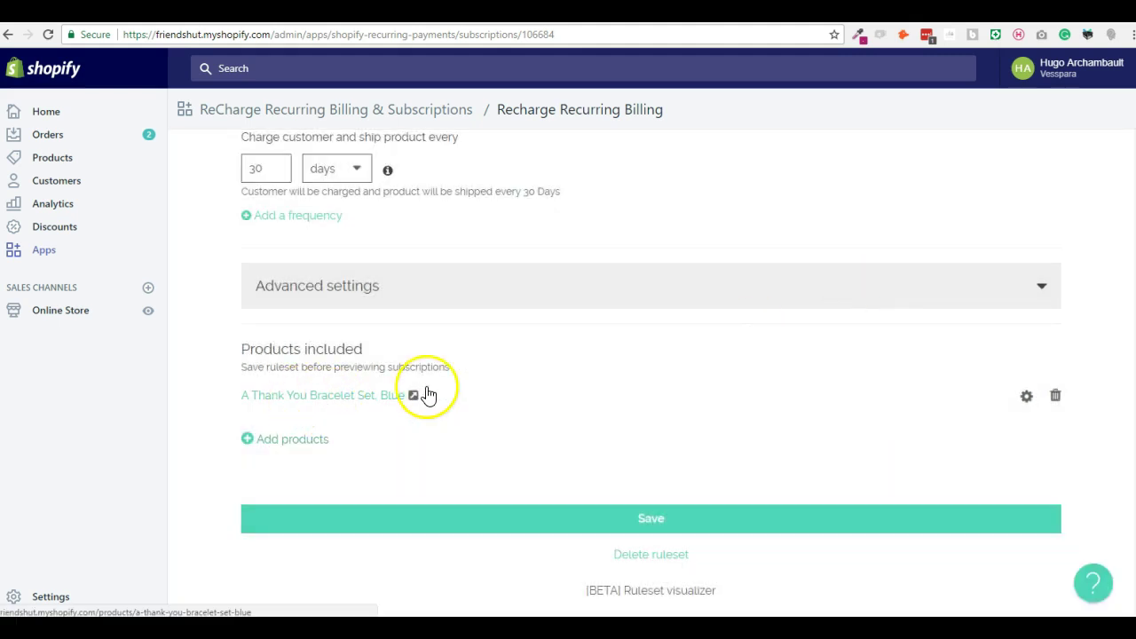
Save the A thank you gift ruleset and go to All products
{"action": "left_click", "coordinate": [651, 519]}
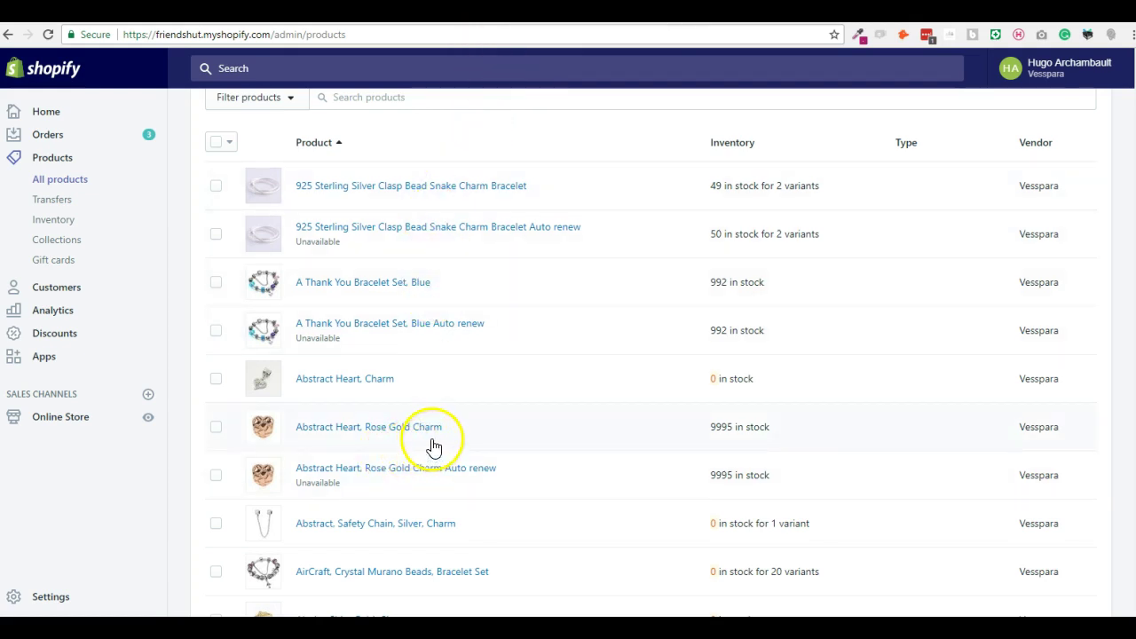
Search products for butterfly-crystal-s925 and open Butterfly Crystal, S925, Blue Crystal
{"action": "scroll", "coordinate": [384, 197], "scroll_direction": "up", "scroll_amount": 2}
{"action": "left_click", "coordinate": [432, 241]}
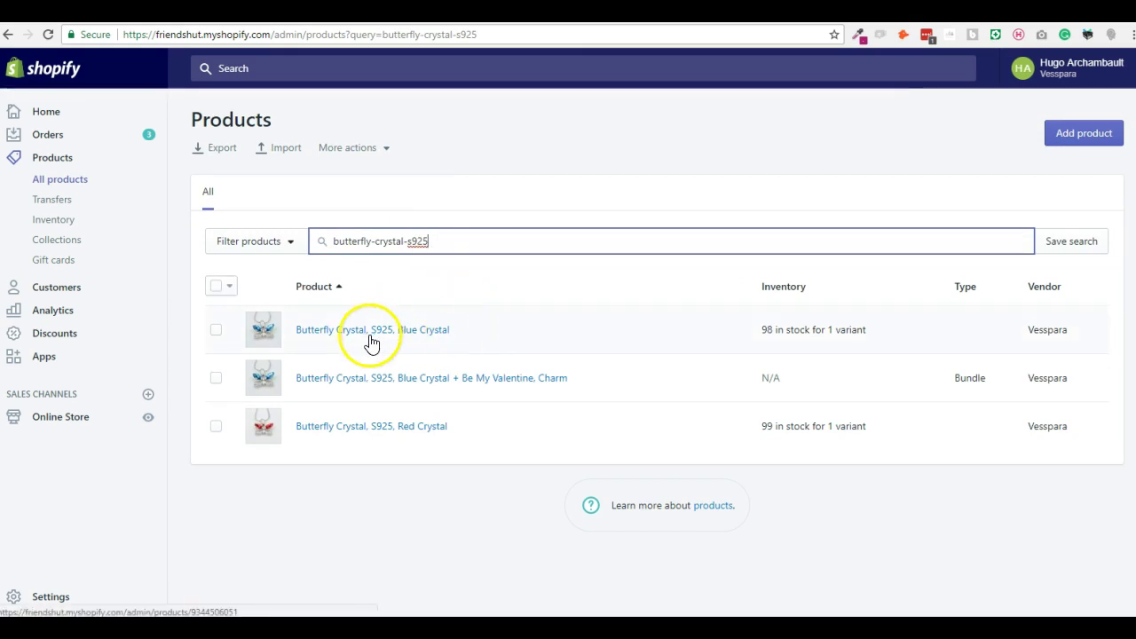
{"action": "left_click", "coordinate": [367, 349]}
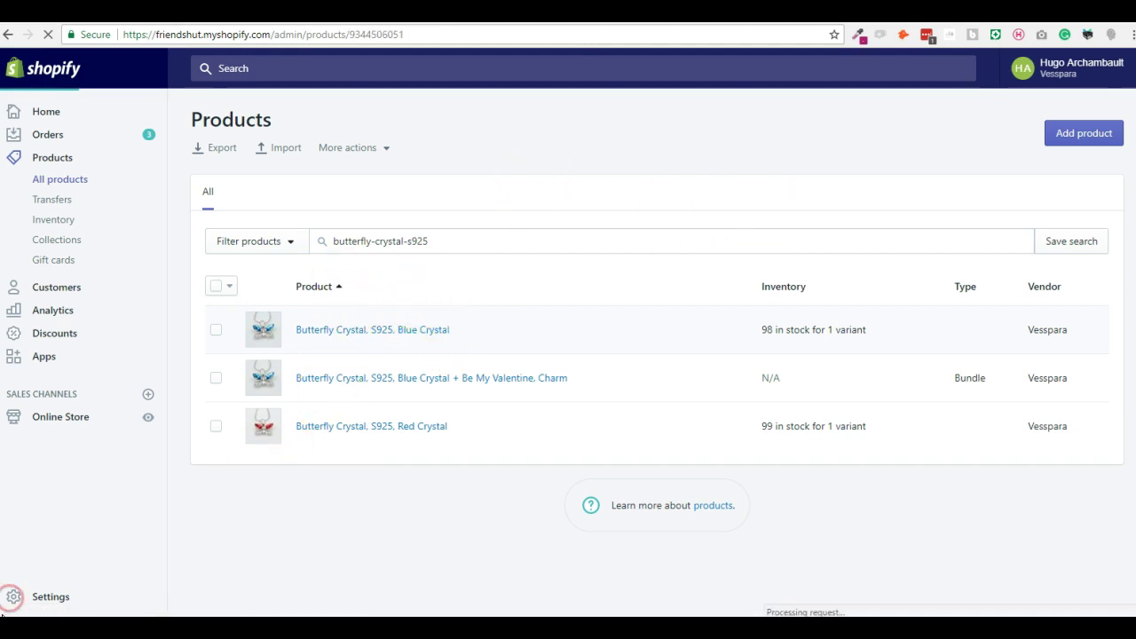
{"action": "right_click", "coordinate": [13, 598]}
Add the Thank You Bracelet Set ($24.97, every 30 days) and the Butterfly Crystal necklace to the cart
{"action": "left_click", "coordinate": [259, 497]}
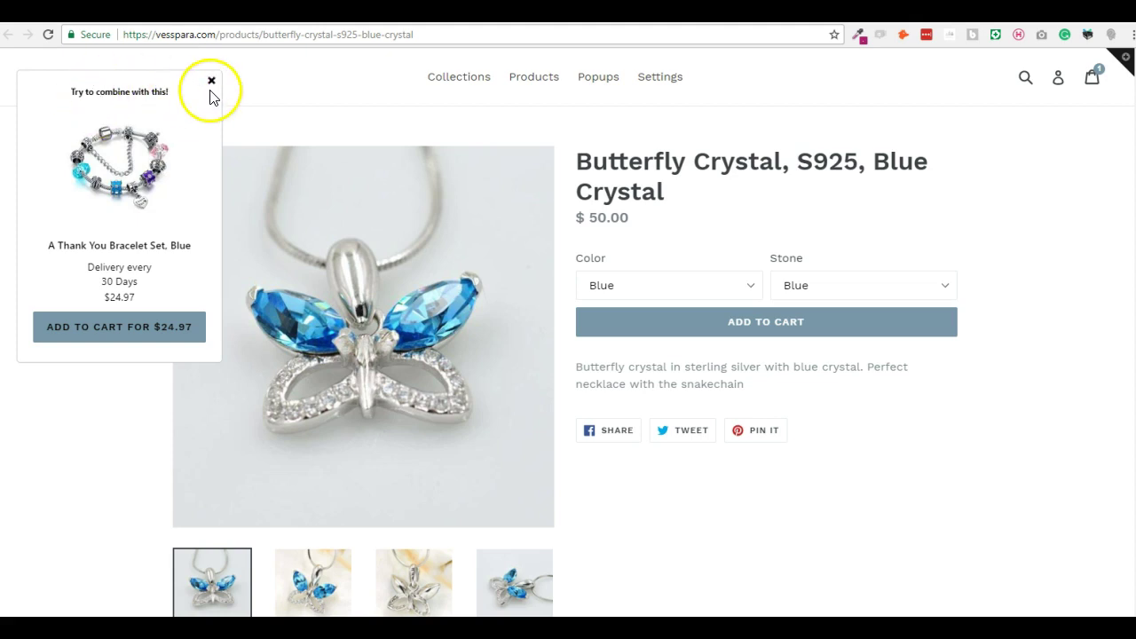
{"action": "scroll", "coordinate": [524, 337], "scroll_direction": "down", "scroll_amount": 3}
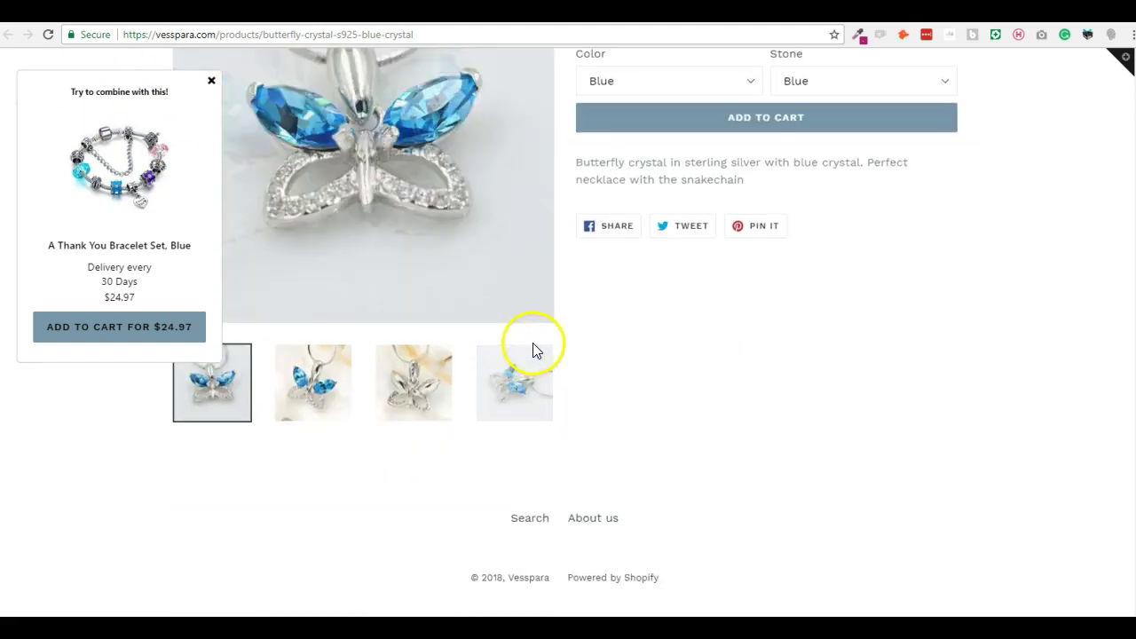
{"action": "scroll", "coordinate": [497, 338], "scroll_direction": "up", "scroll_amount": 3}
{"action": "scroll", "coordinate": [355, 330], "scroll_direction": "down", "scroll_amount": 3}
{"action": "scroll", "coordinate": [208, 210], "scroll_direction": "up", "scroll_amount": 3}
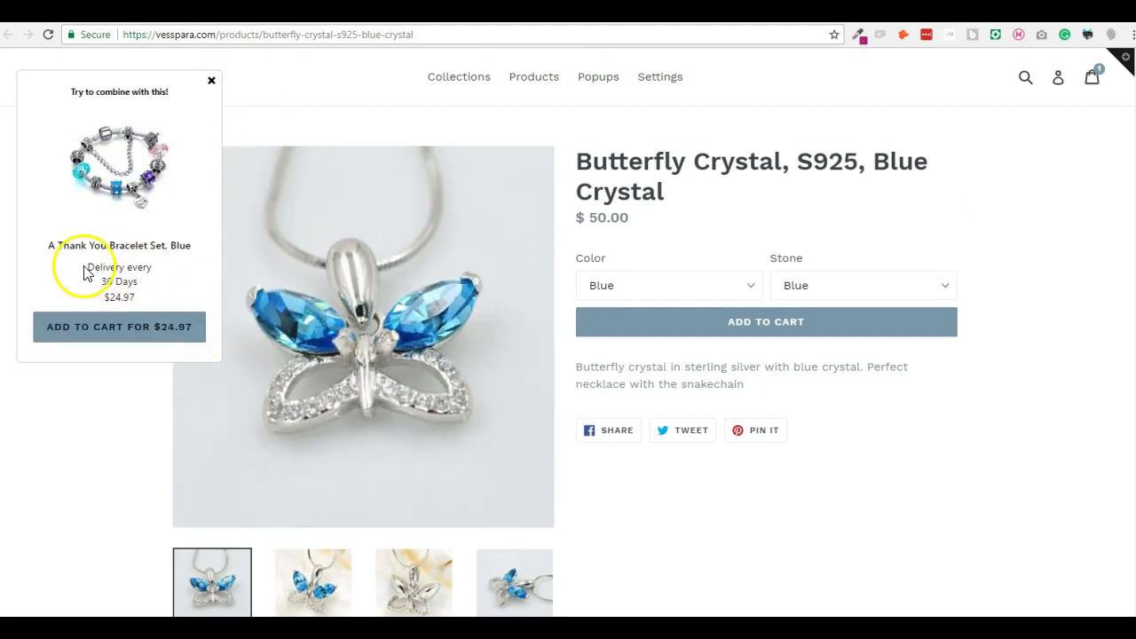
{"action": "left_click_drag", "start_coordinate": [85, 274], "coordinate": [163, 288]}
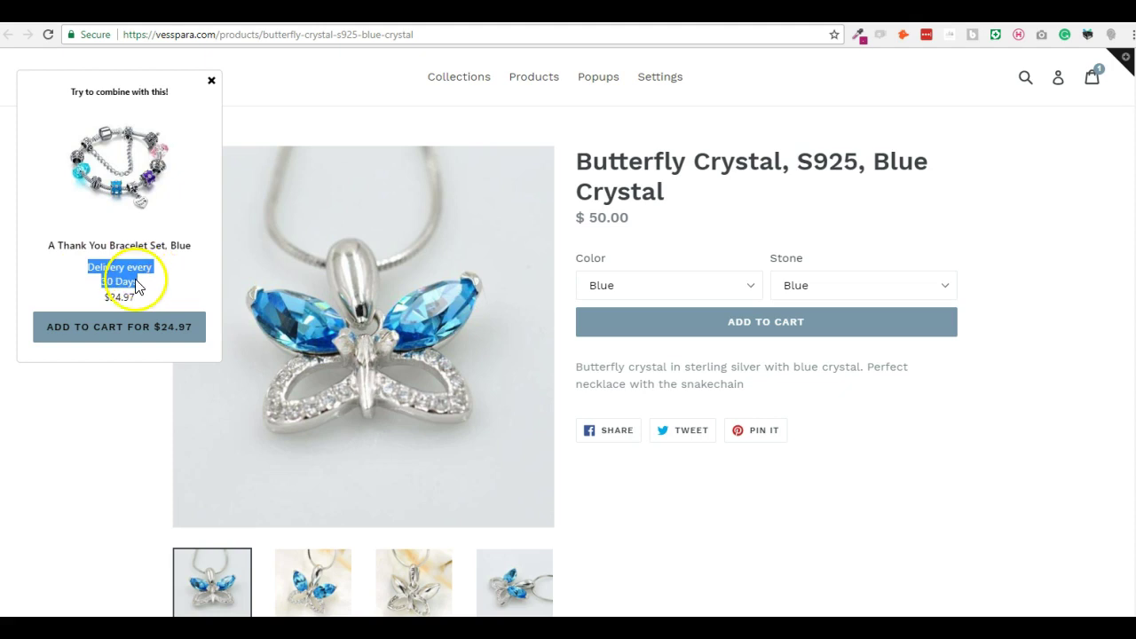
{"action": "left_click", "coordinate": [139, 327]}
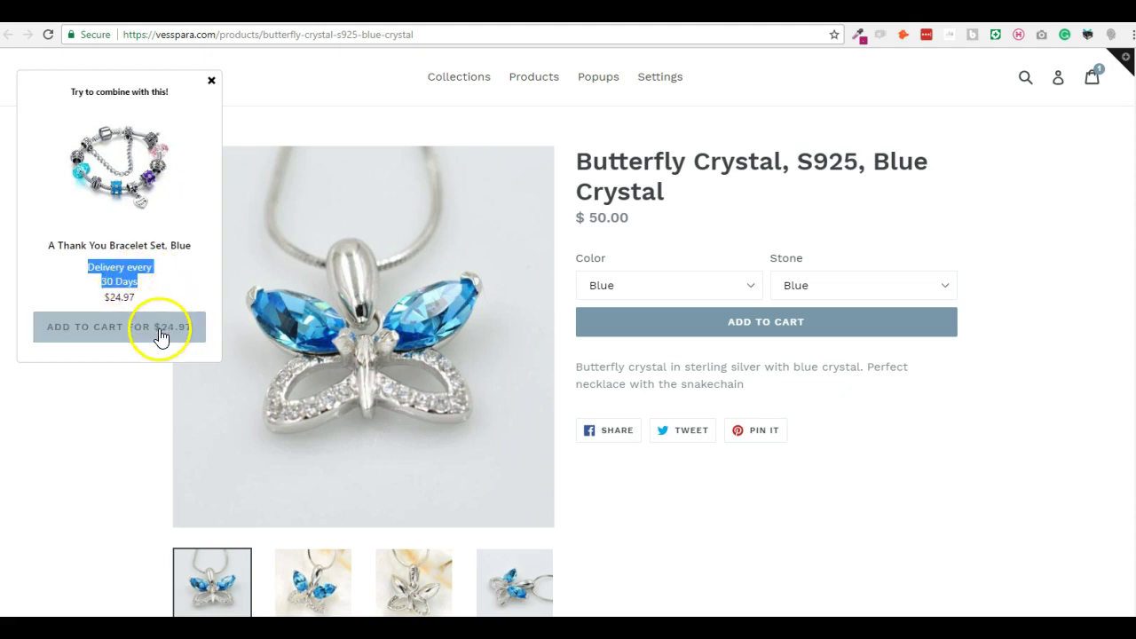
{"action": "left_click", "coordinate": [161, 330]}
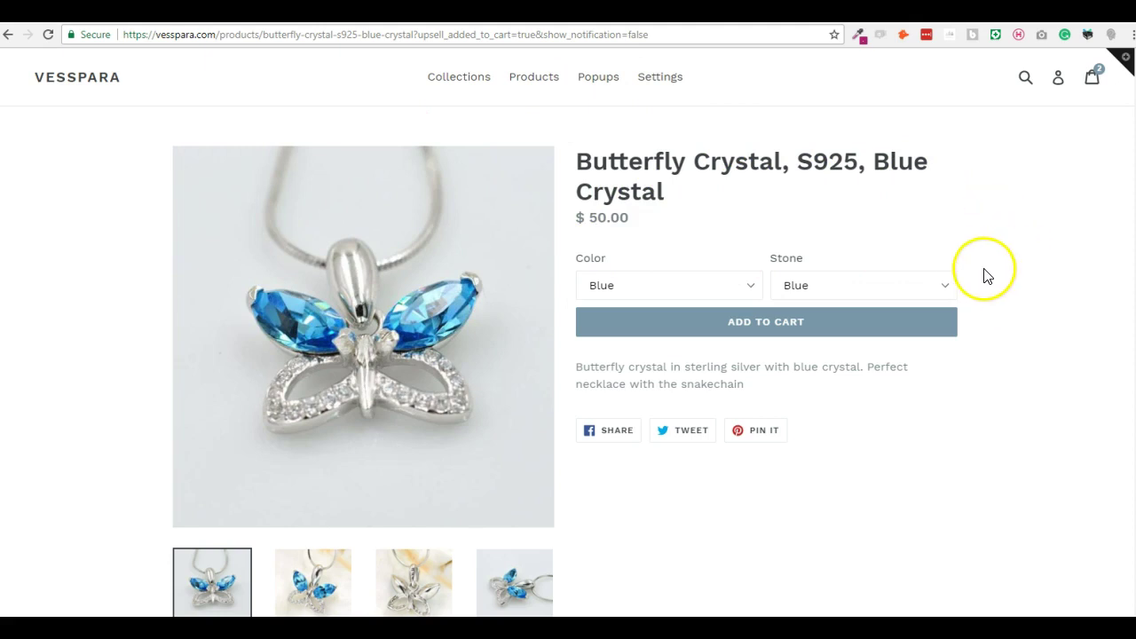
{"action": "left_click", "coordinate": [888, 329]}
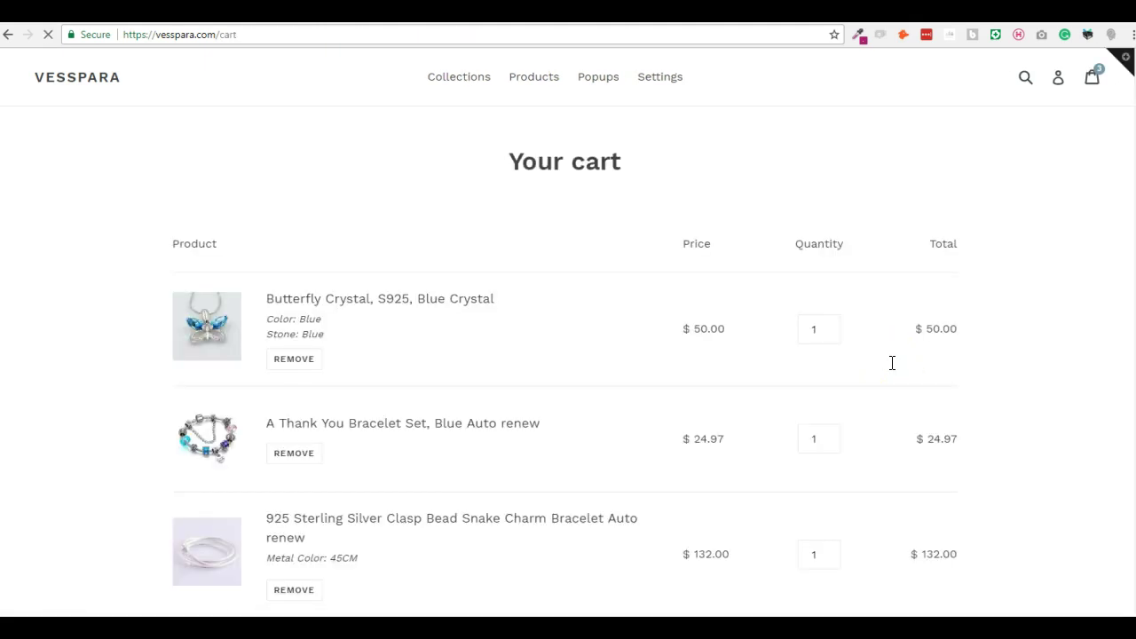
Remove the snake charm bracelet, dismiss the Abstract Heart popup, and check out the 74.97 CAD cart
{"action": "scroll", "coordinate": [892, 362], "scroll_direction": "down", "scroll_amount": 3}
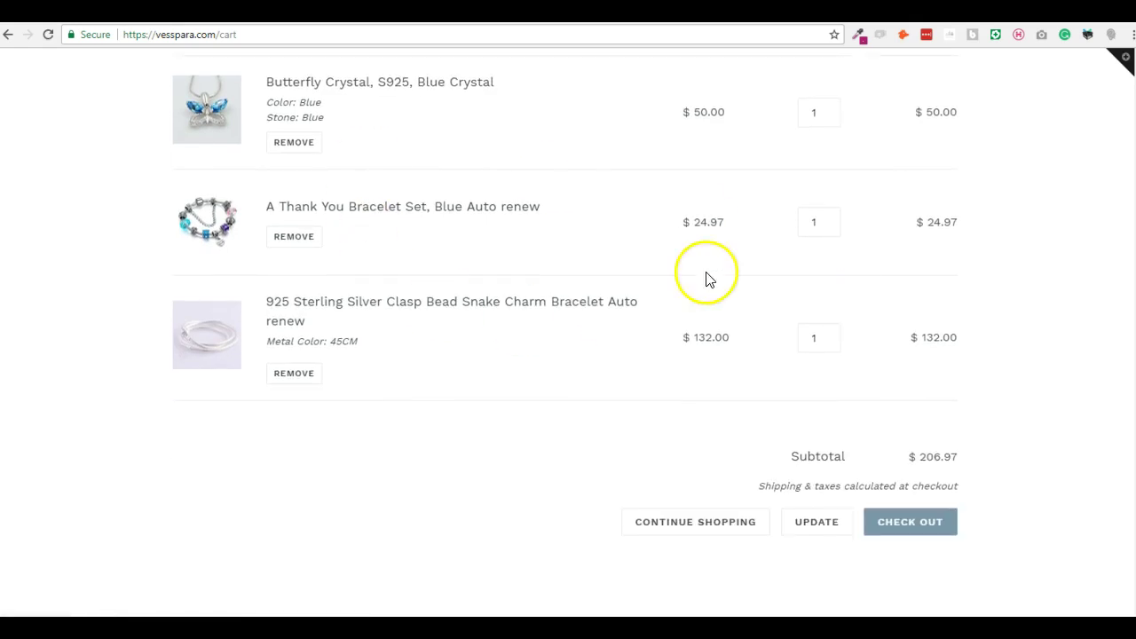
{"action": "left_click", "coordinate": [305, 377]}
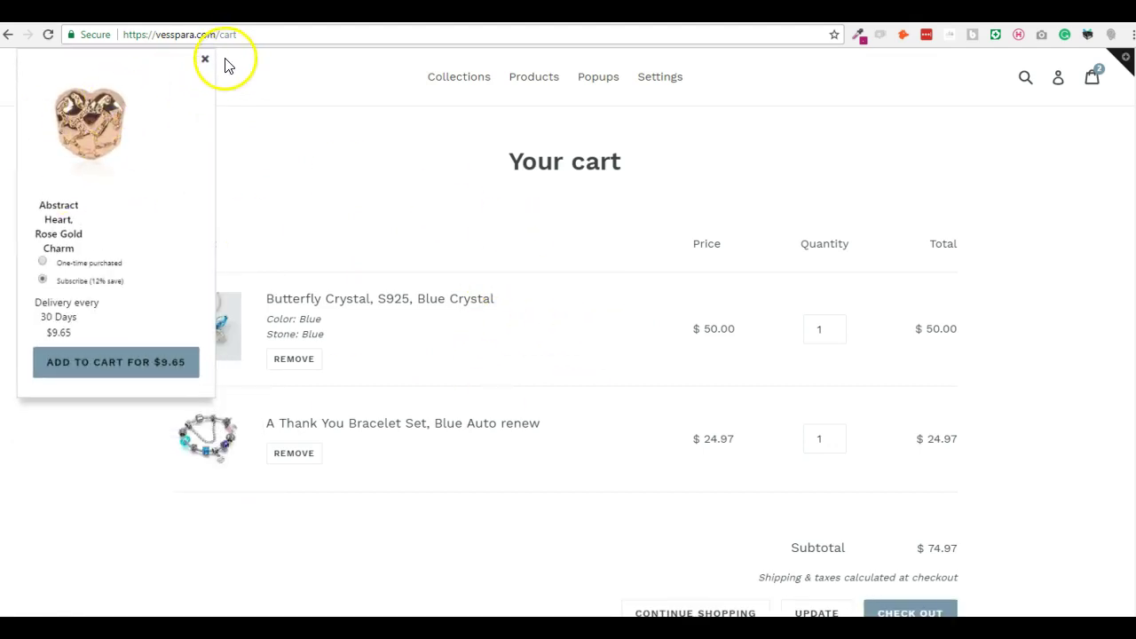
{"action": "left_click", "coordinate": [206, 60]}
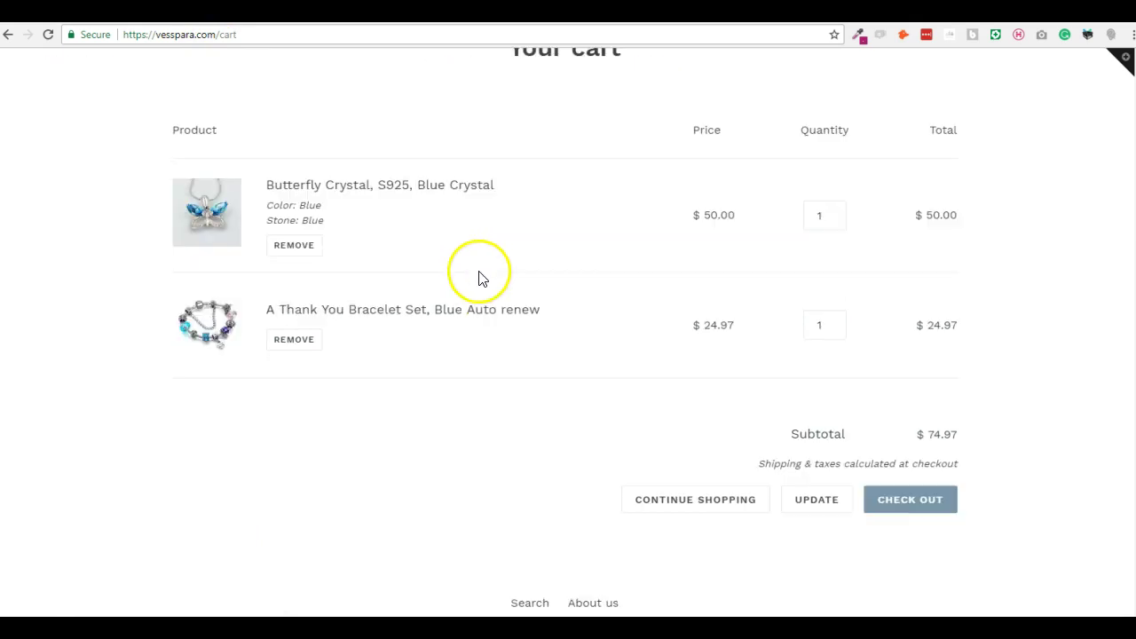
{"action": "scroll", "coordinate": [478, 279], "scroll_direction": "down", "scroll_amount": 1}
{"action": "left_click", "coordinate": [888, 472]}
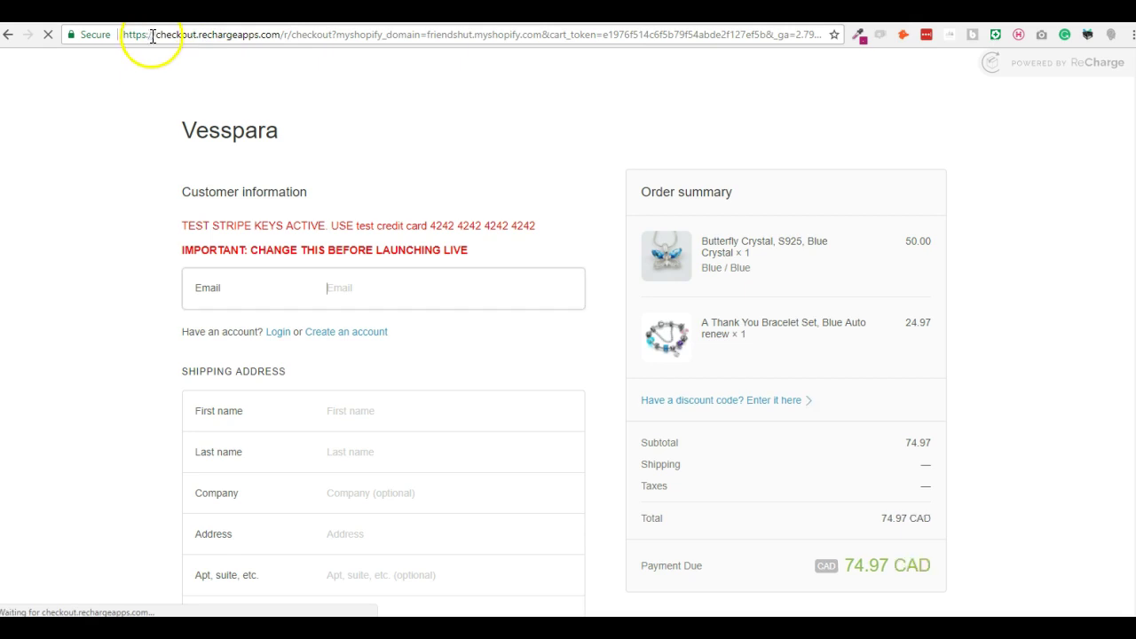
Highlight the checkout's rechargeapps domain in the address bar
{"action": "left_click_drag", "start_coordinate": [153, 35], "coordinate": [280, 36]}
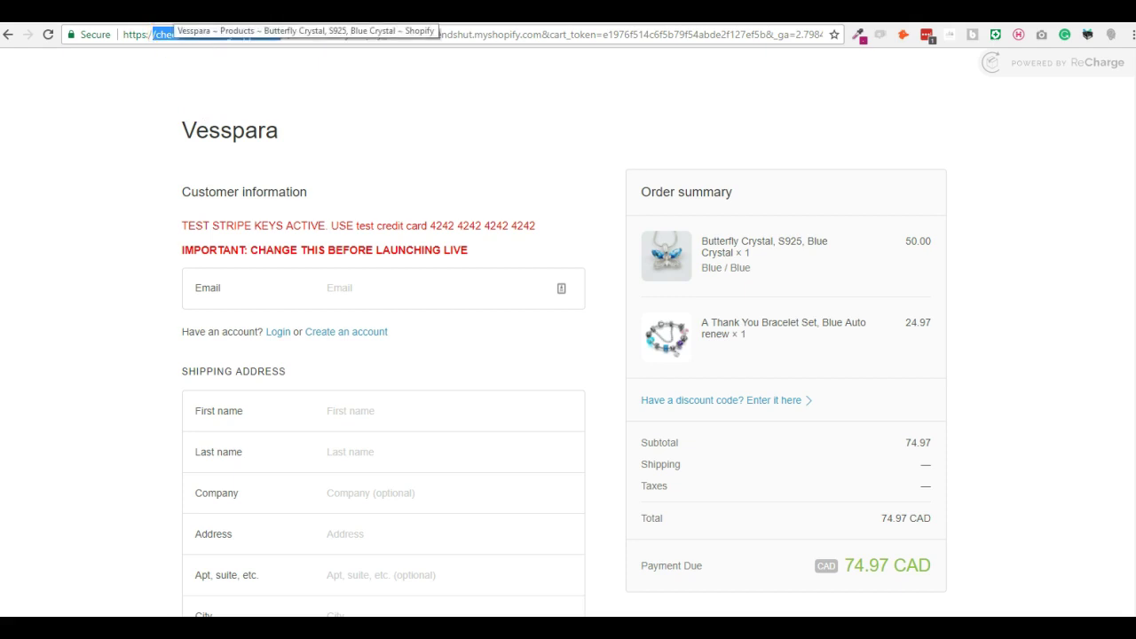
Open the Abstract Heart upsell for editing in the Ultimate Upsell dashboard
{"action": "left_click", "coordinate": [182, 13]}
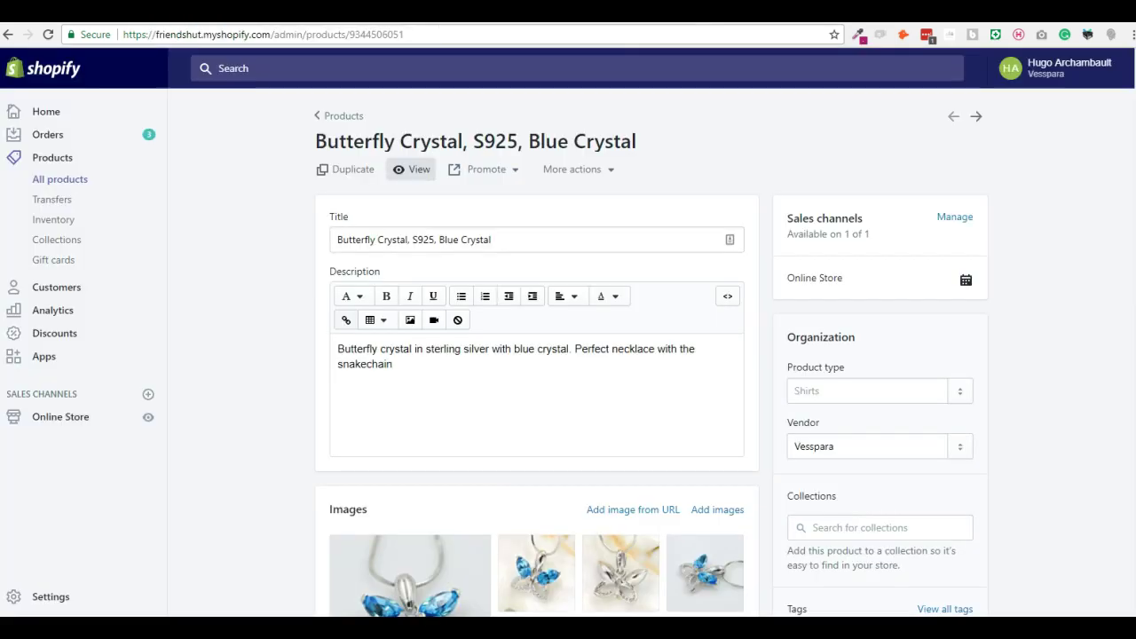
{"action": "left_click", "coordinate": [390, 13]}
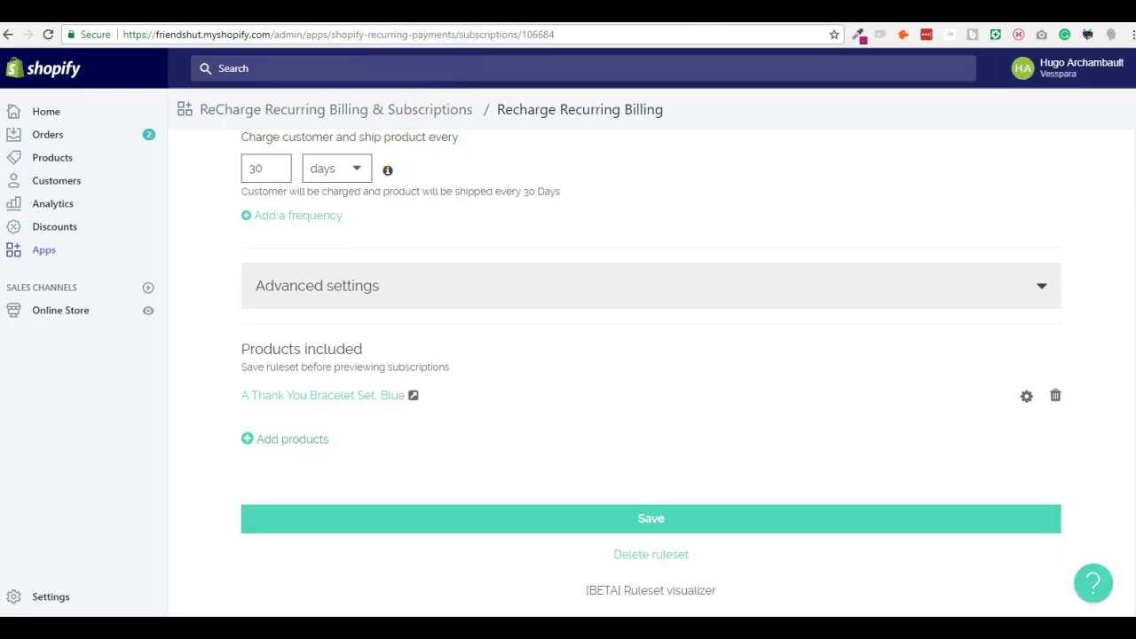
{"action": "left_click", "coordinate": [497, 13]}
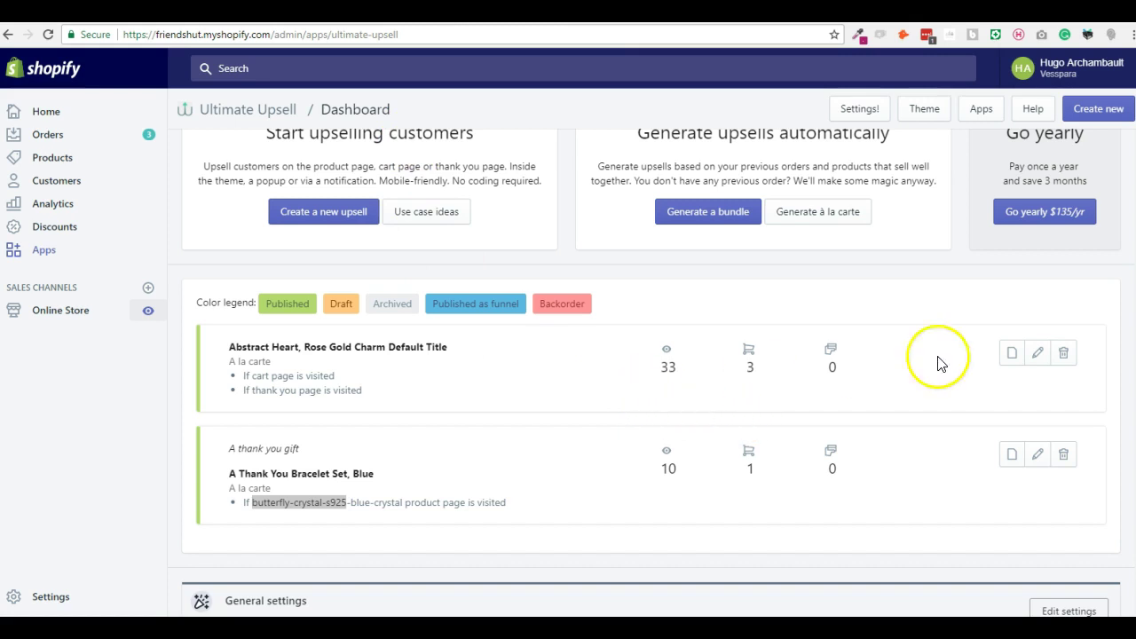
{"action": "left_click", "coordinate": [1038, 354]}
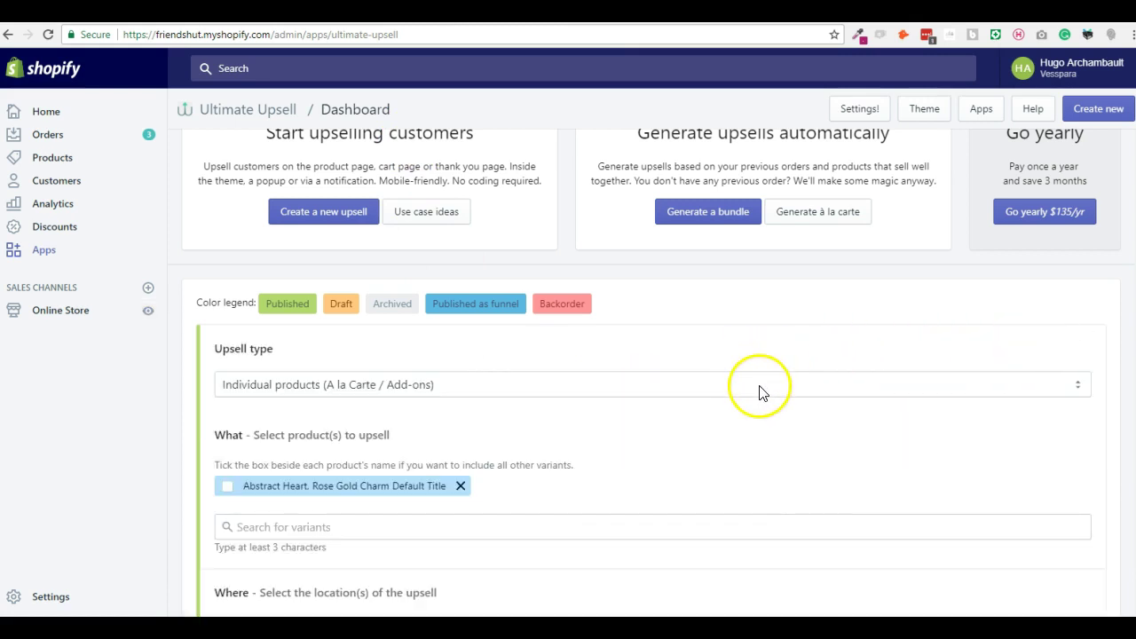
Uncheck Cart Page so the upsell shows only on the Thank You Page, then open its setup
{"action": "scroll", "coordinate": [759, 391], "scroll_direction": "down", "scroll_amount": 2}
{"action": "scroll", "coordinate": [759, 390], "scroll_direction": "down", "scroll_amount": 1}
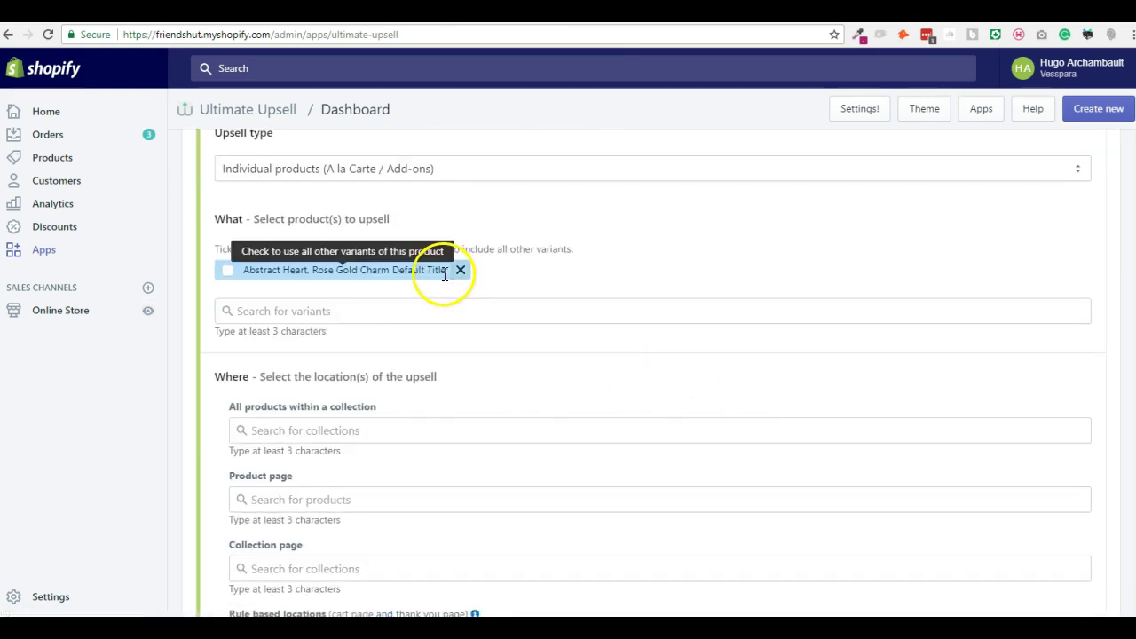
{"action": "scroll", "coordinate": [373, 303], "scroll_direction": "down", "scroll_amount": 1}
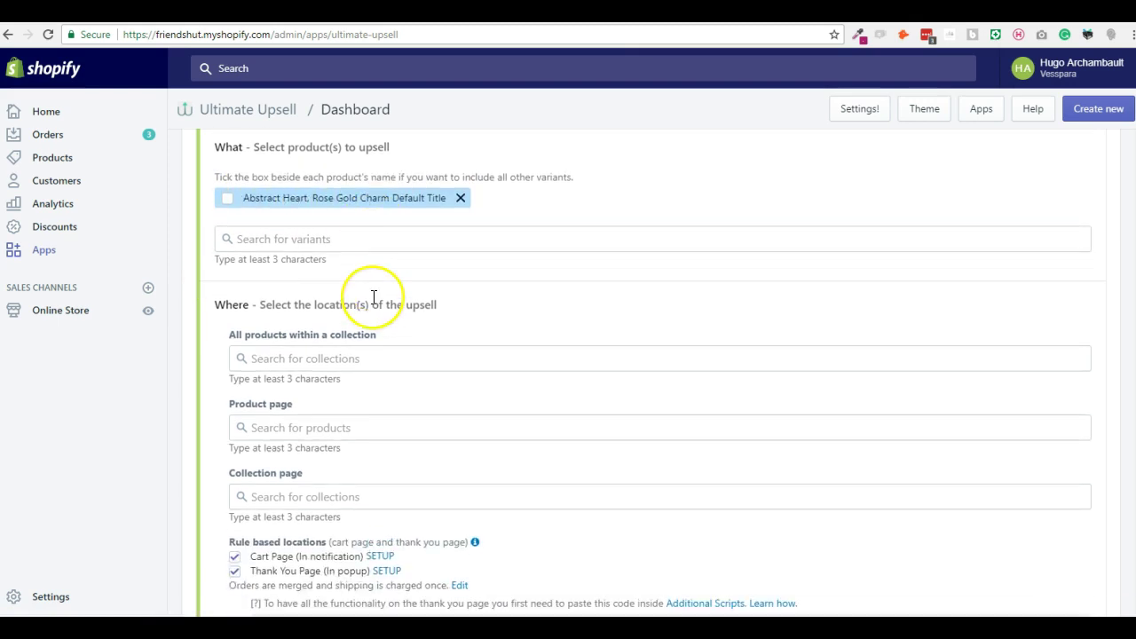
{"action": "scroll", "coordinate": [373, 296], "scroll_direction": "down", "scroll_amount": 3}
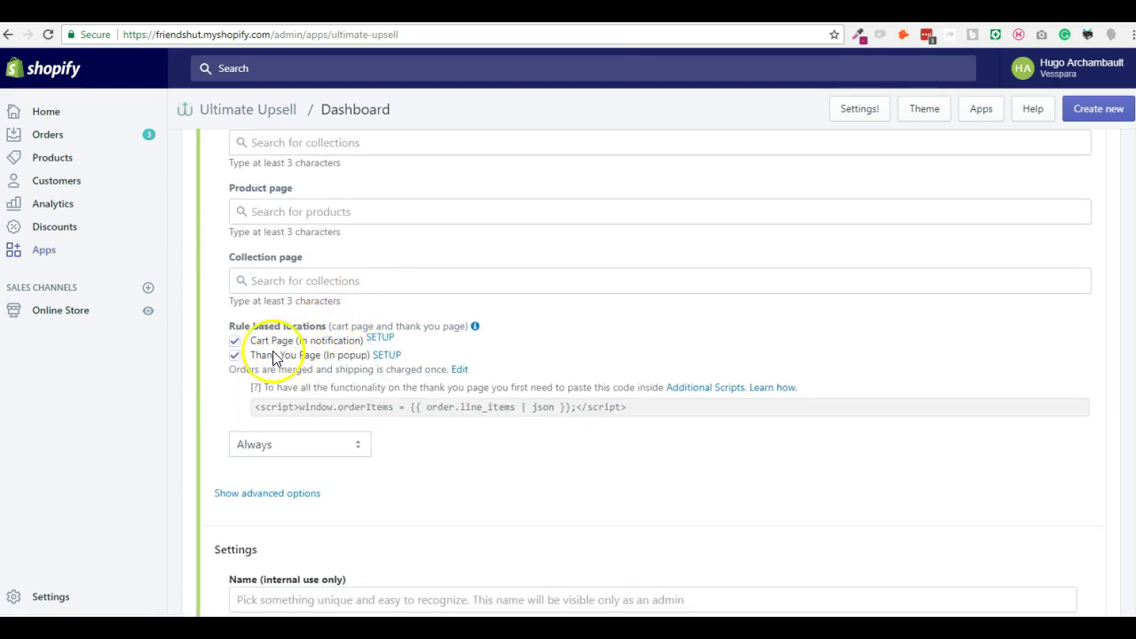
{"action": "left_click", "coordinate": [236, 343]}
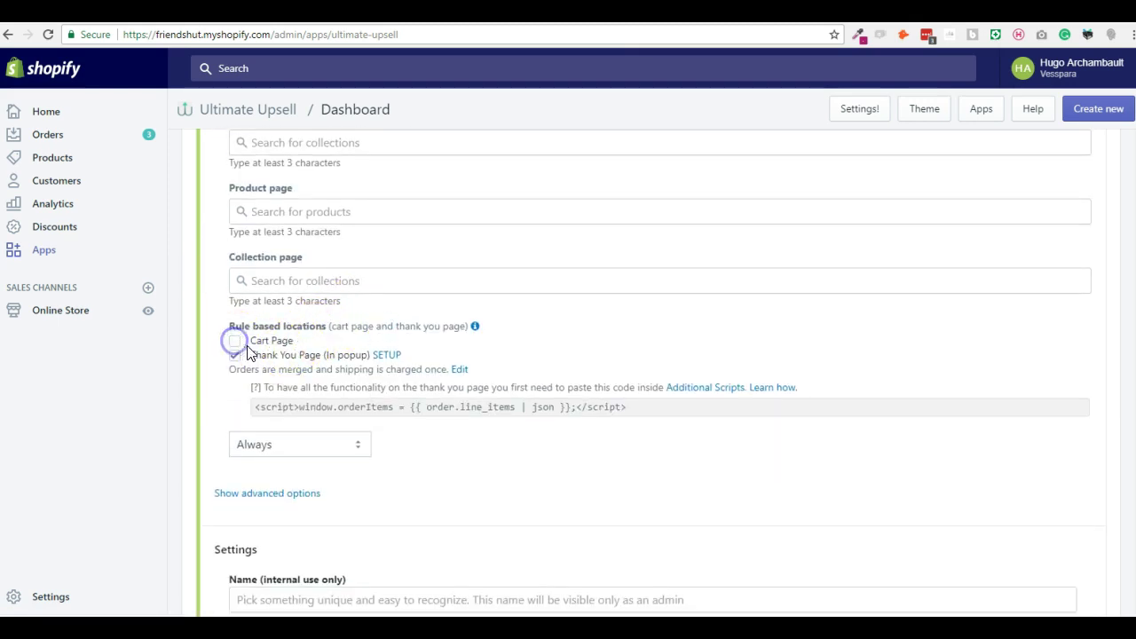
{"action": "left_click", "coordinate": [371, 355]}
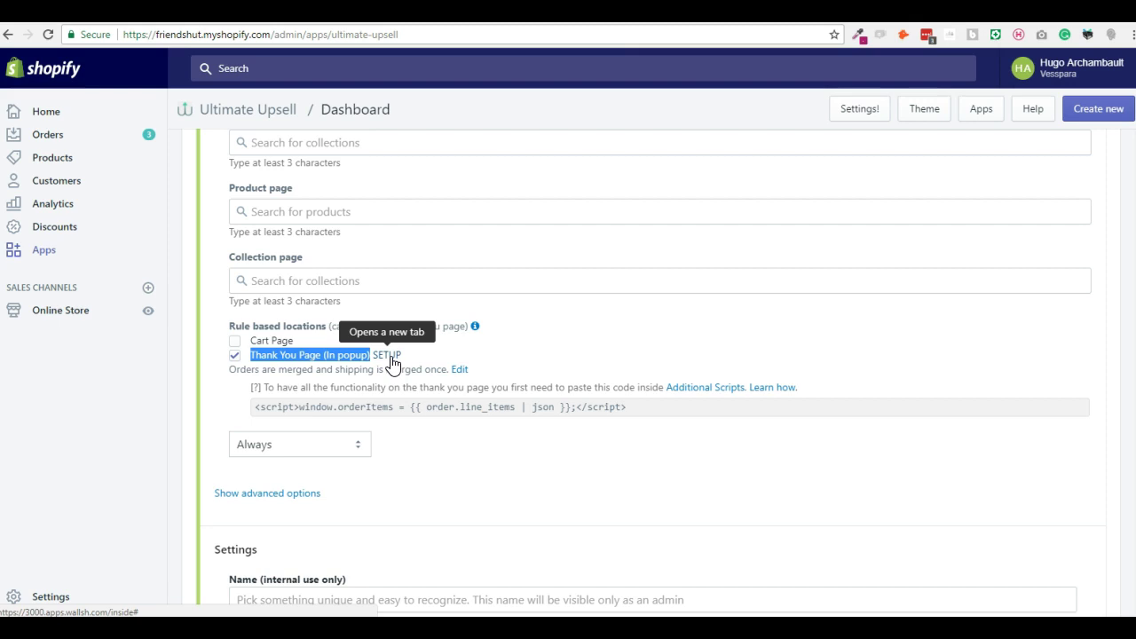
{"action": "left_click", "coordinate": [392, 364]}
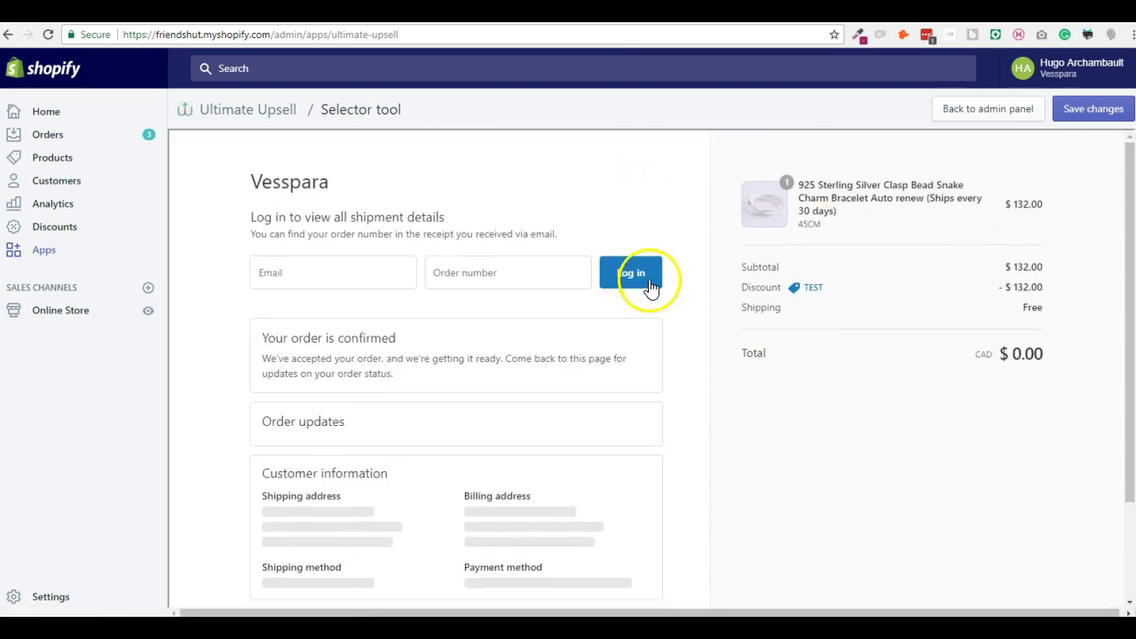
Preview the upsell on the thank-you page as a notification
{"action": "left_click", "coordinate": [646, 266]}
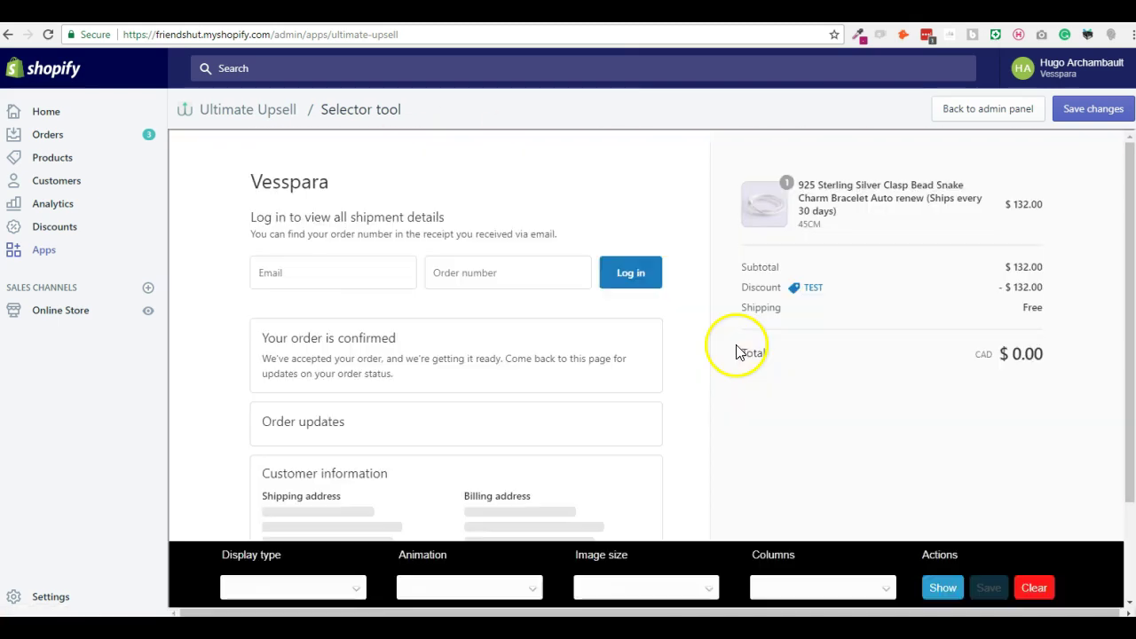
{"action": "left_click", "coordinate": [326, 588]}
{"action": "left_click", "coordinate": [326, 568]}
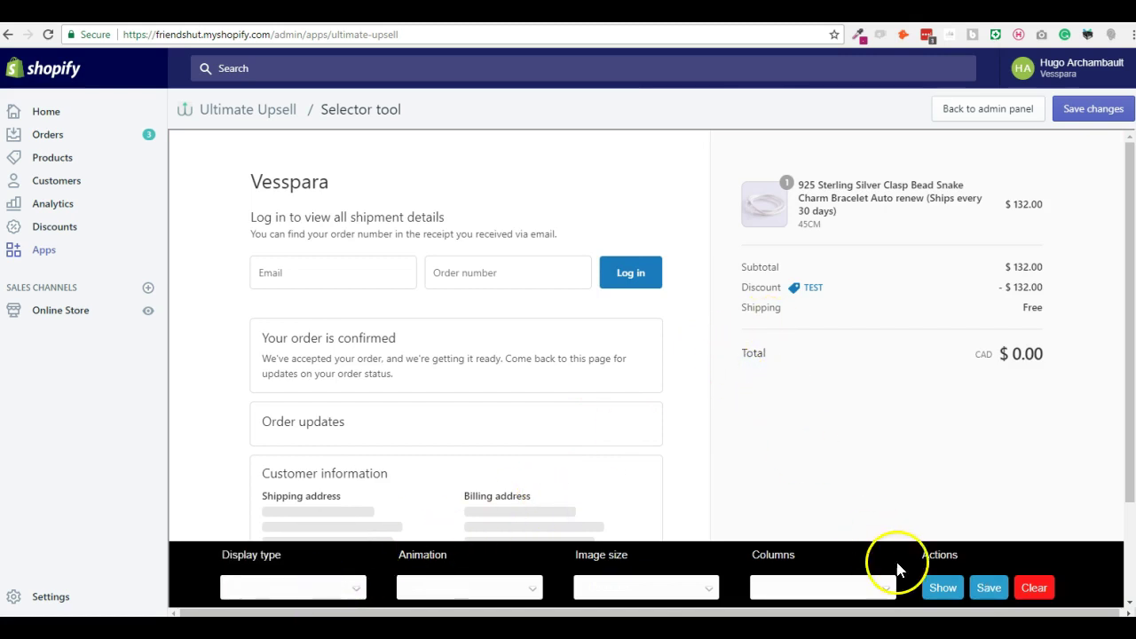
{"action": "left_click", "coordinate": [943, 588]}
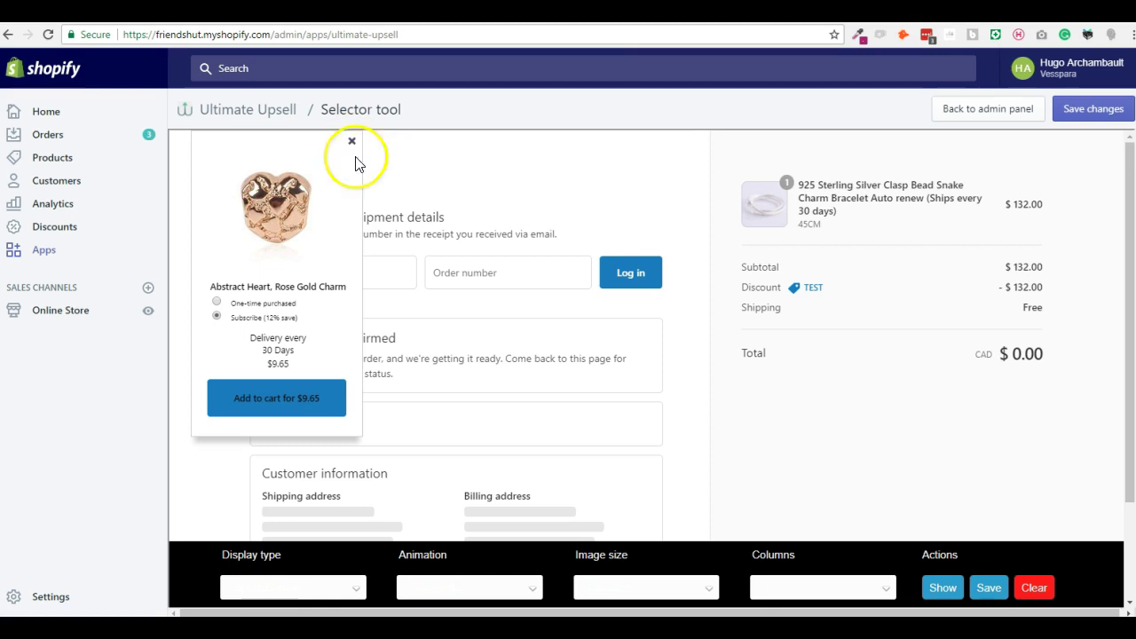
Place the upsell inside the theme under the order totals and return to the dashboard
{"action": "left_click", "coordinate": [350, 584]}
{"action": "left_click", "coordinate": [340, 554]}
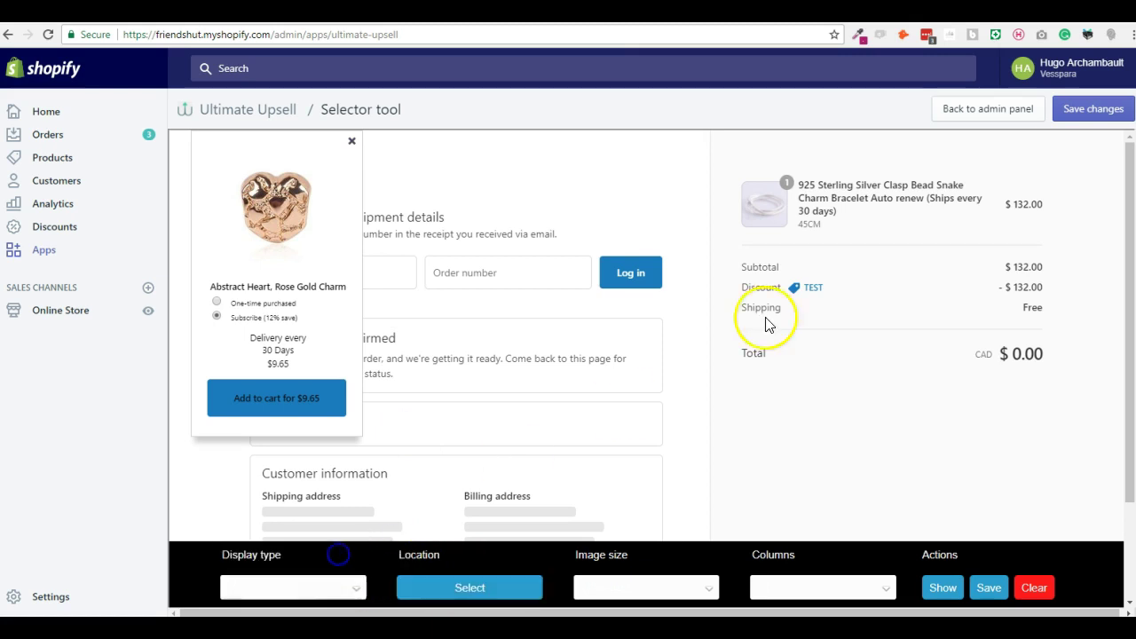
{"action": "left_click", "coordinate": [504, 586]}
{"action": "left_click", "coordinate": [907, 360]}
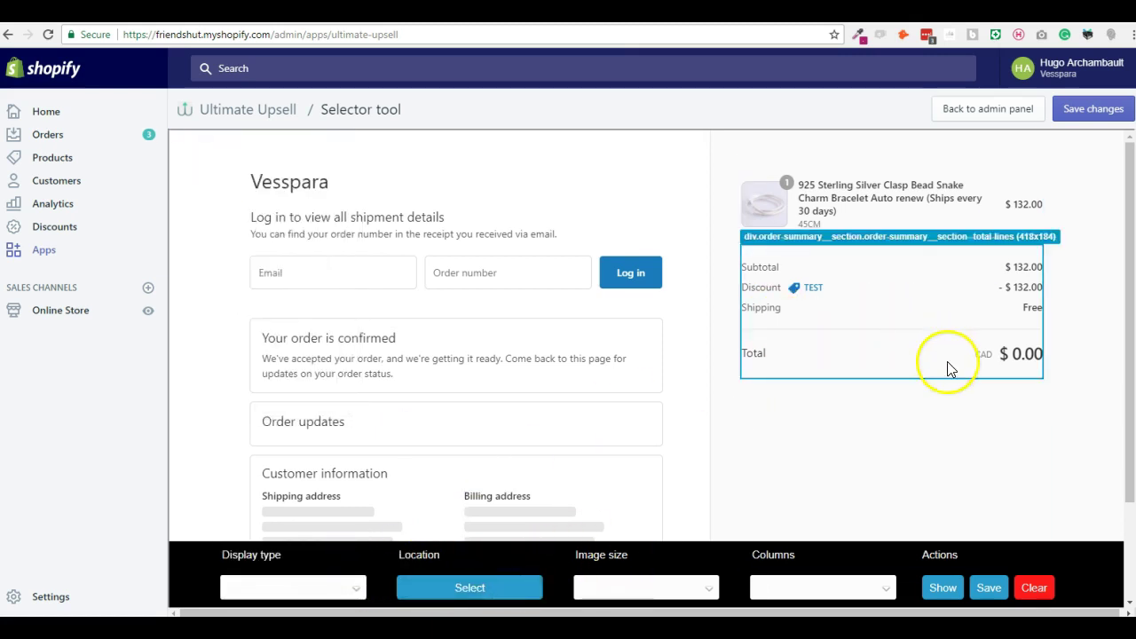
{"action": "left_click", "coordinate": [894, 374]}
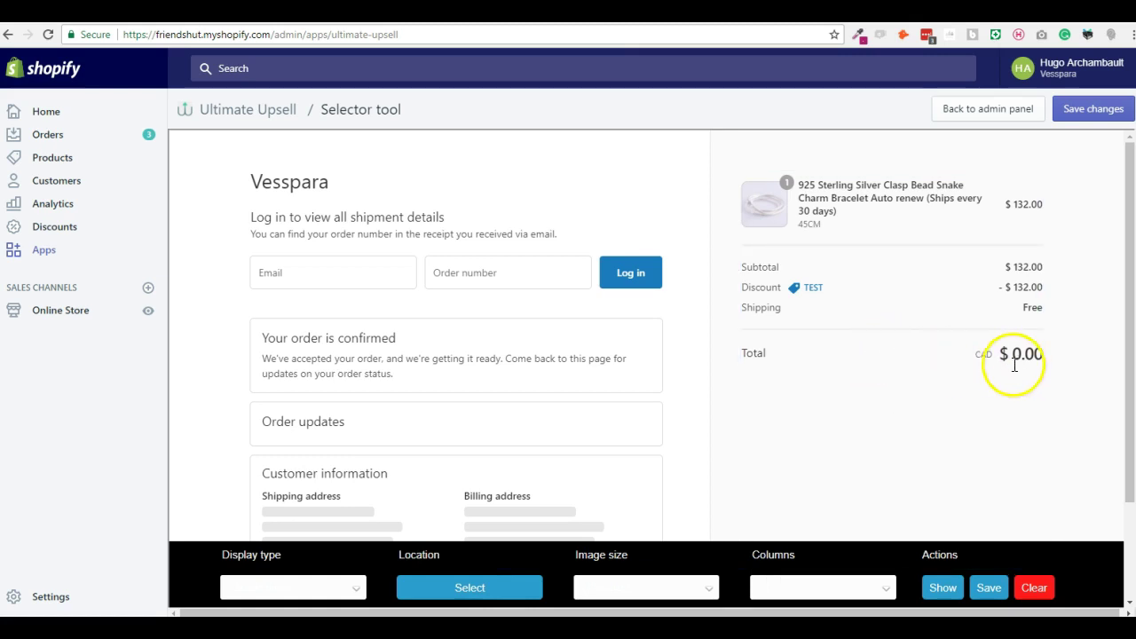
{"action": "scroll", "coordinate": [1078, 380], "scroll_direction": "down", "scroll_amount": 1}
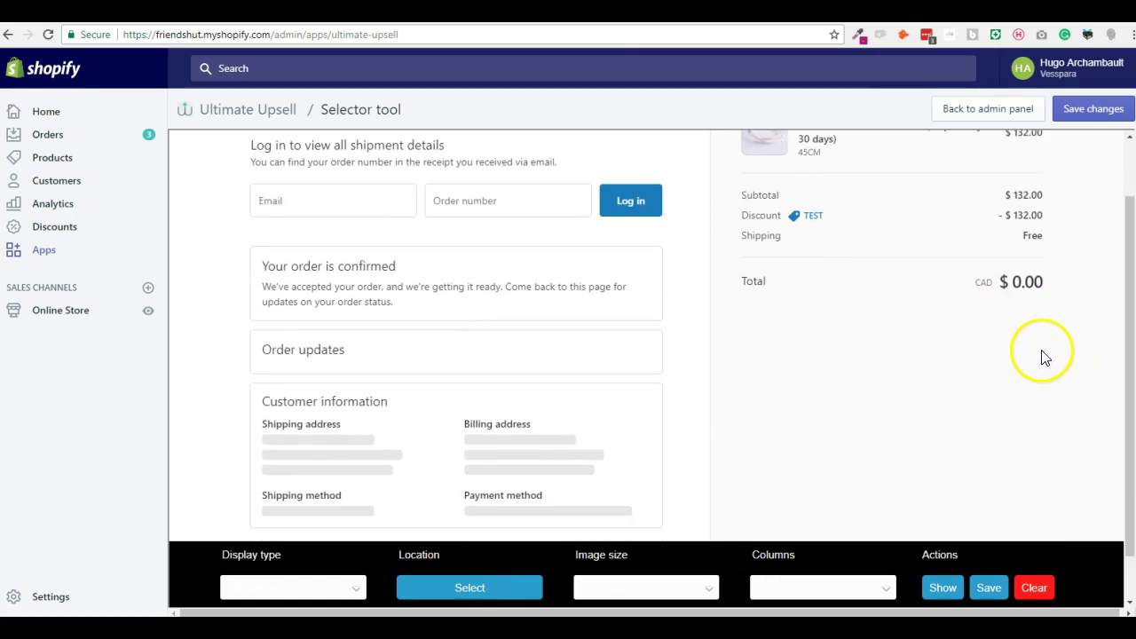
{"action": "scroll", "coordinate": [1042, 355], "scroll_direction": "up", "scroll_amount": 1}
{"action": "left_click", "coordinate": [994, 111]}
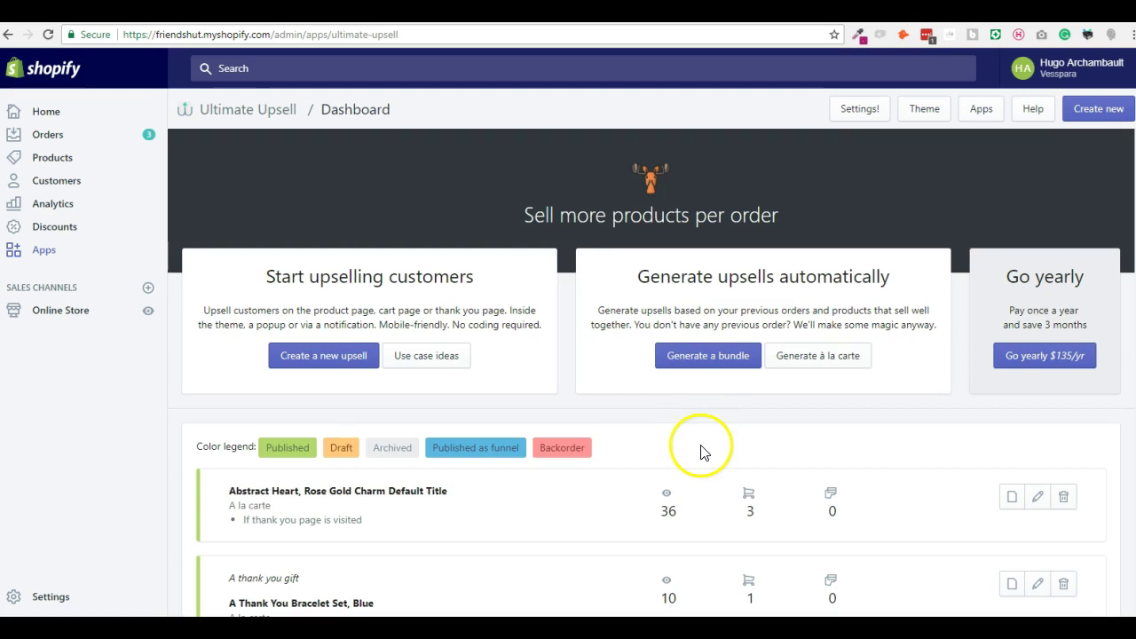
Reopen Abstract Heart's editor and select the order-items <script> line under Rule based locations
{"action": "scroll", "coordinate": [705, 449], "scroll_direction": "down", "scroll_amount": 2}
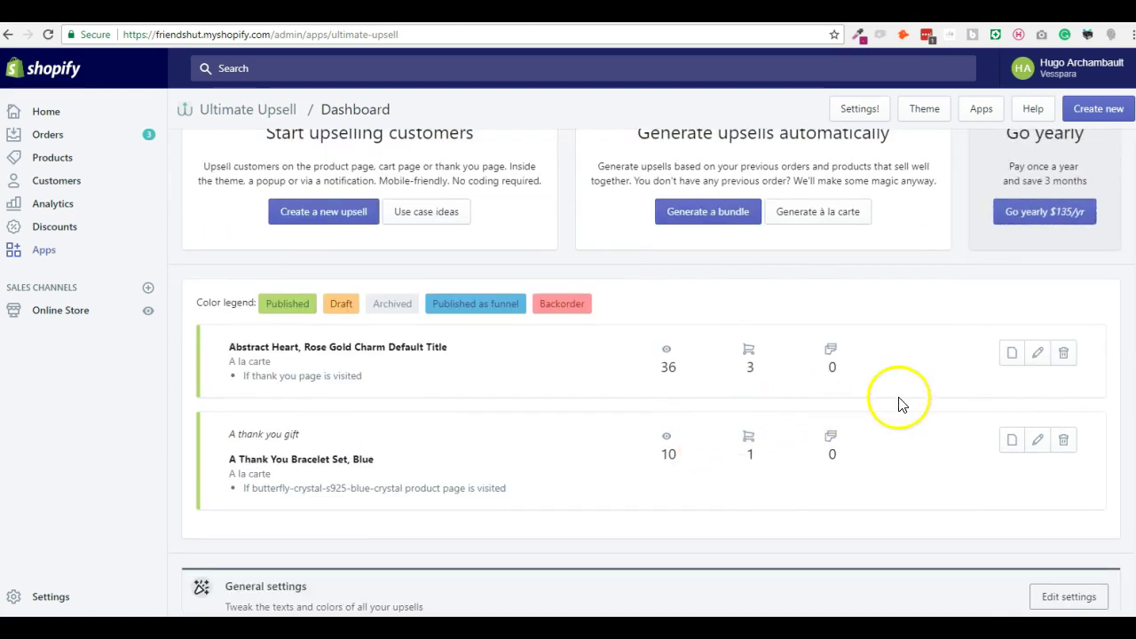
{"action": "left_click", "coordinate": [1038, 354]}
{"action": "scroll", "coordinate": [647, 399], "scroll_direction": "down", "scroll_amount": 3}
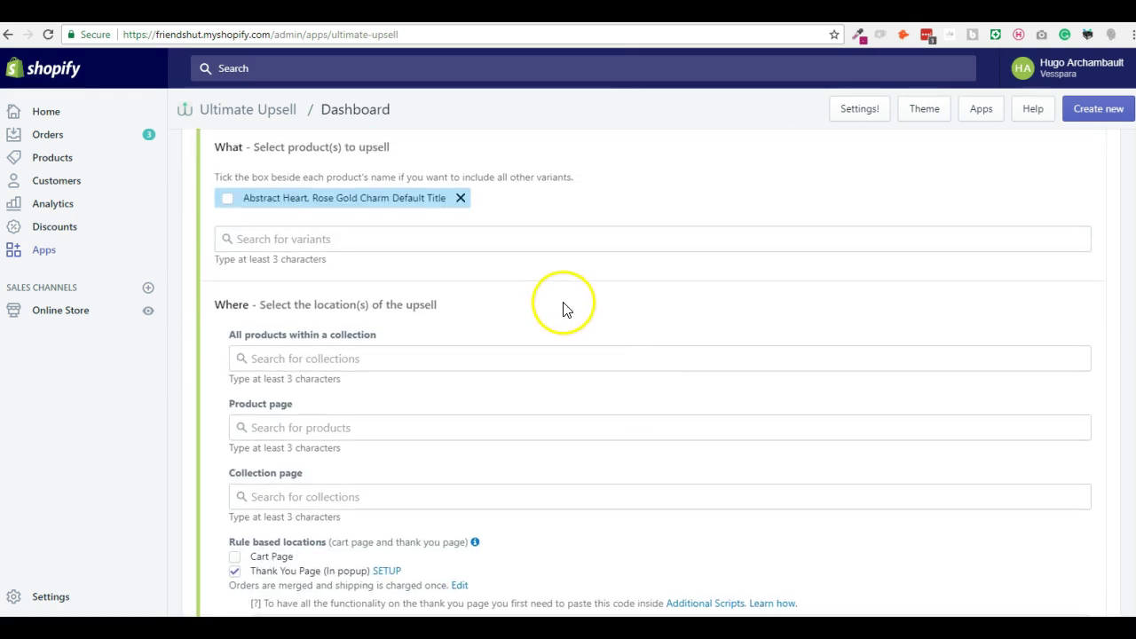
{"action": "scroll", "coordinate": [446, 289], "scroll_direction": "down", "scroll_amount": 3}
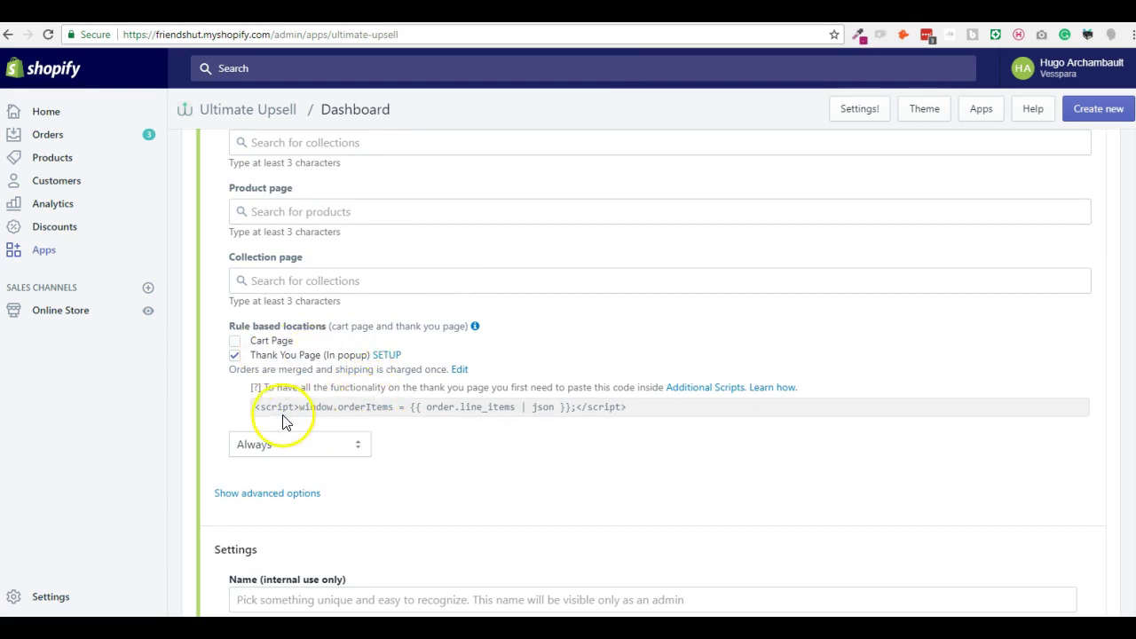
{"action": "left_click_drag", "start_coordinate": [255, 406], "coordinate": [661, 423]}
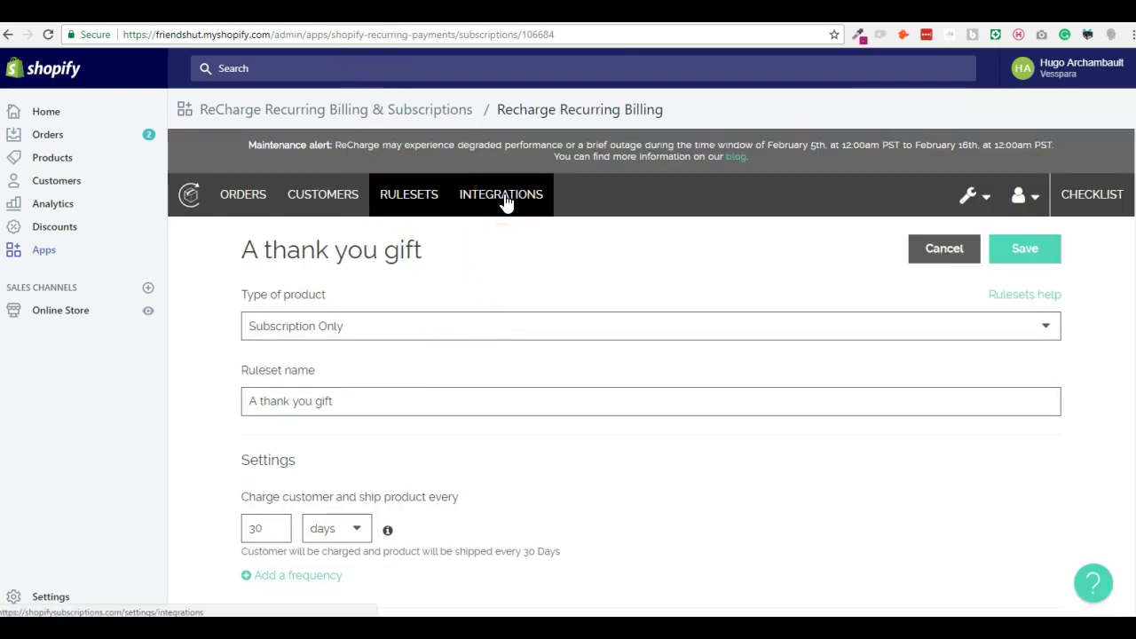
Go to ReCharge's Checkout settings from the rulesets page via the wrench menu
{"action": "left_click", "coordinate": [431, 201]}
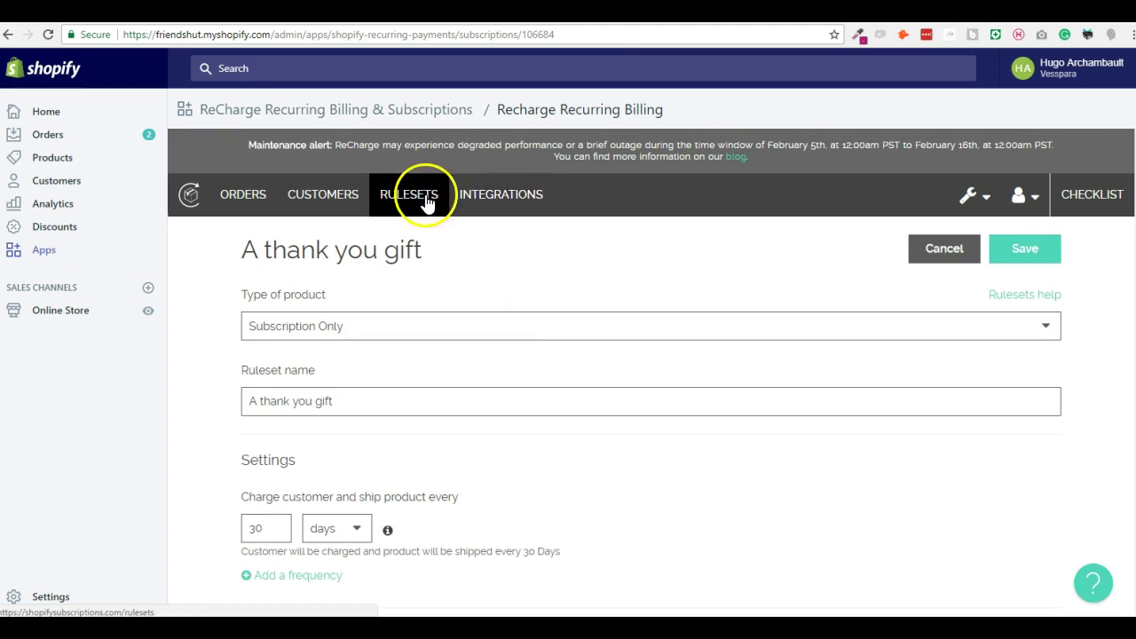
{"action": "left_click", "coordinate": [1030, 198]}
{"action": "left_click", "coordinate": [990, 200]}
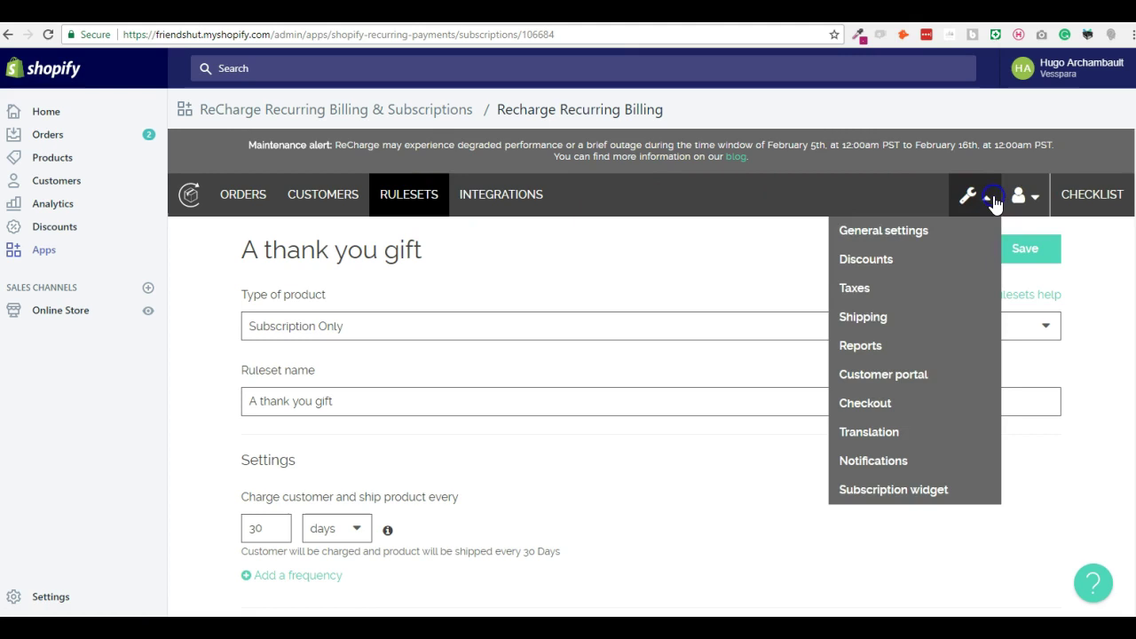
{"action": "left_click", "coordinate": [891, 404]}
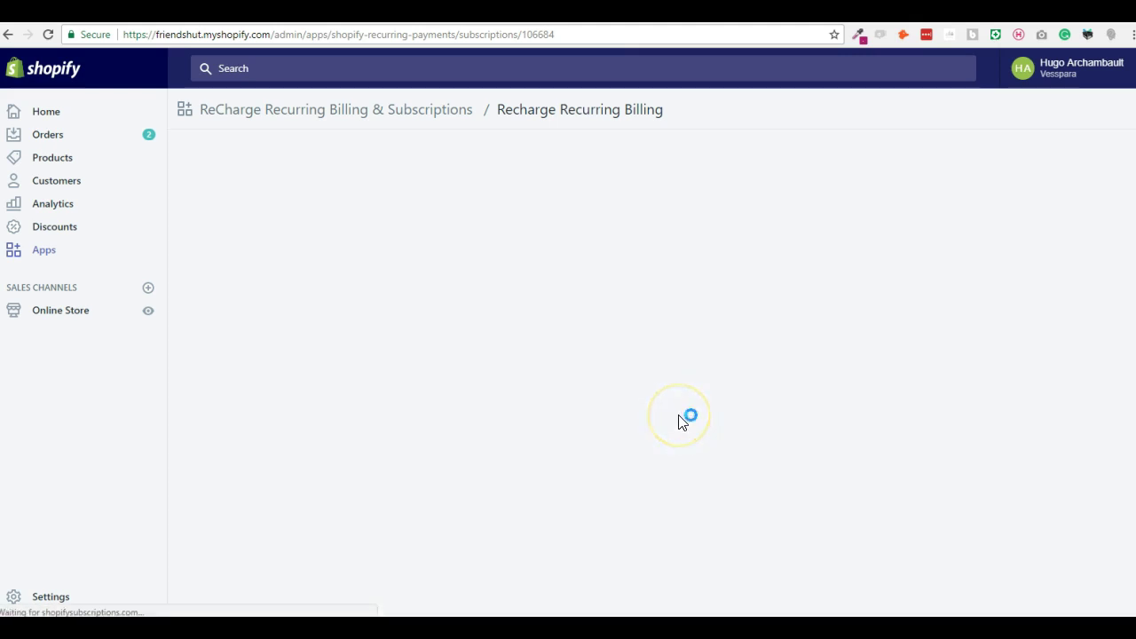
Select the thank-you page Additional scripts and compare them with the guide blog post
{"action": "scroll", "coordinate": [681, 420], "scroll_direction": "down", "scroll_amount": 15}
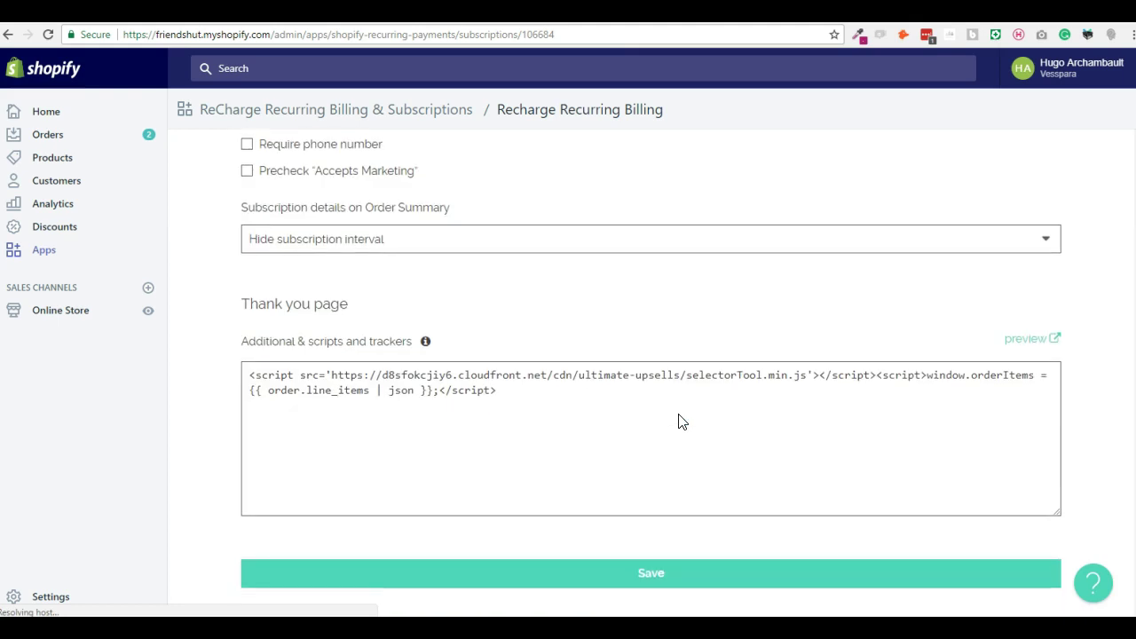
{"action": "left_click_drag", "start_coordinate": [448, 354], "coordinate": [231, 322]}
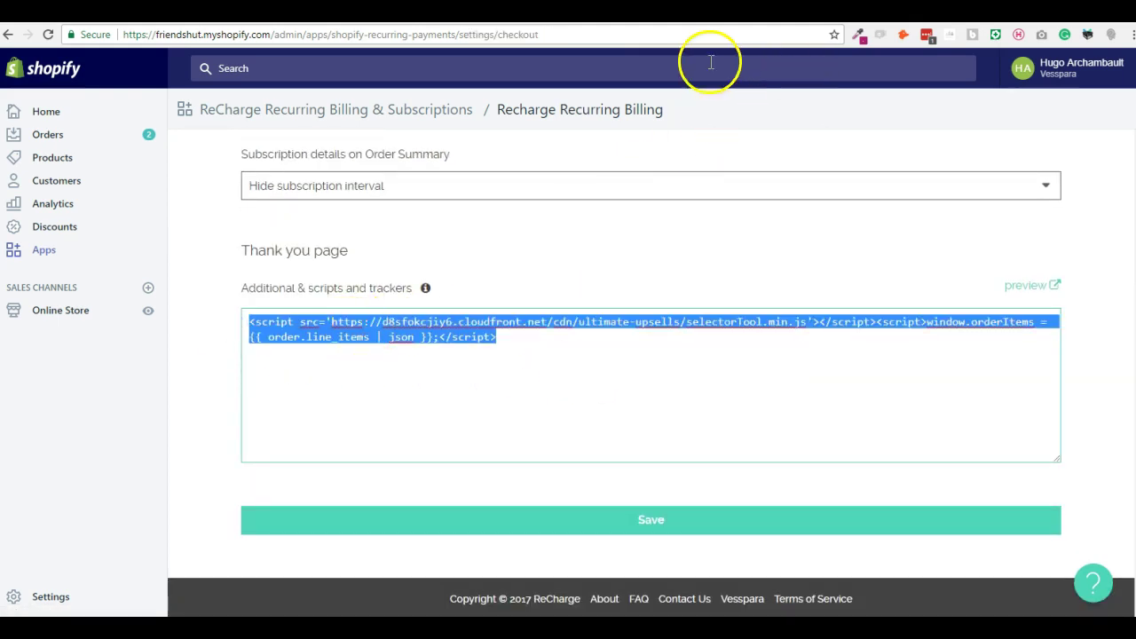
{"action": "key", "text": "ctrl+Tab"}
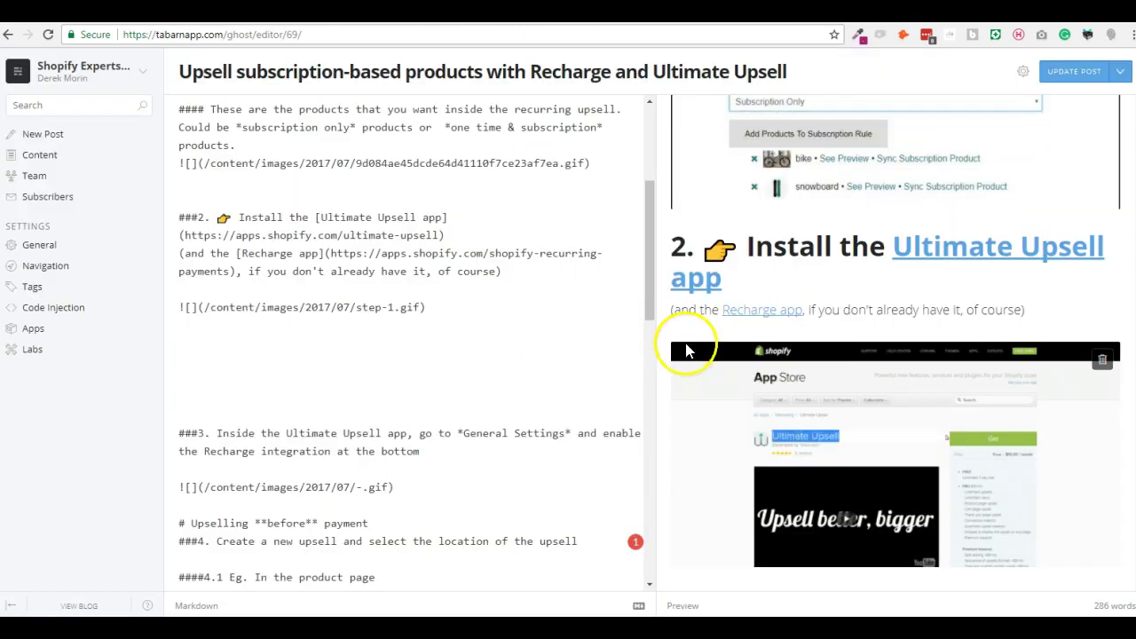
{"action": "scroll", "coordinate": [1082, 371], "scroll_direction": "up", "scroll_amount": 3}
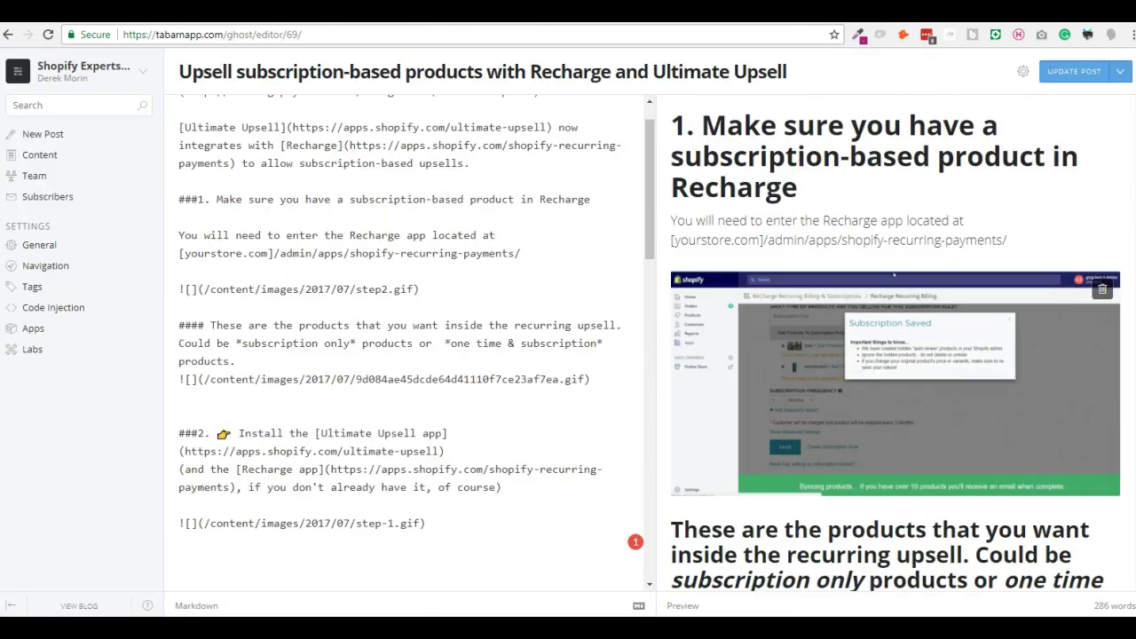
{"action": "key", "text": "ctrl+shift+Tab"}
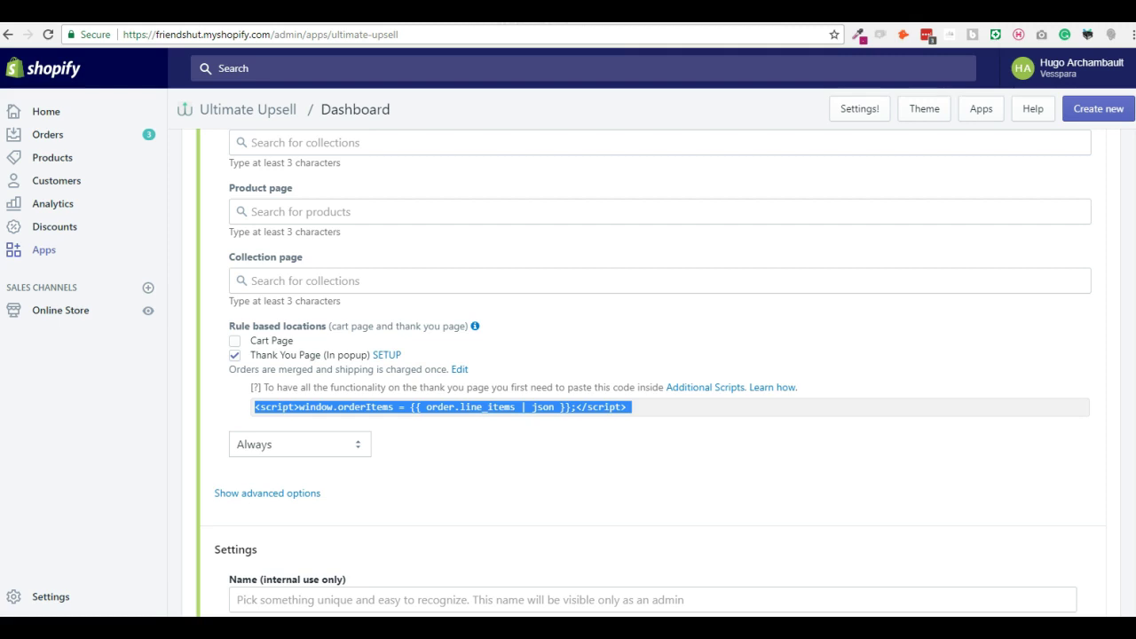
{"action": "left_click", "coordinate": [517, 411]}
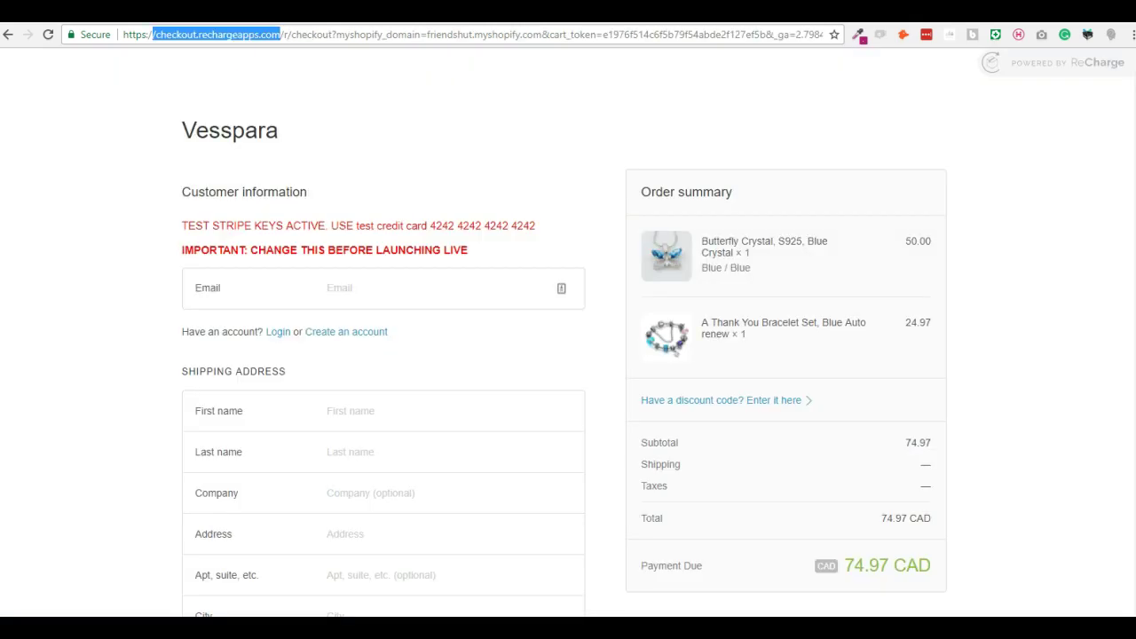
{"action": "double_click", "coordinate": [260, 35]}
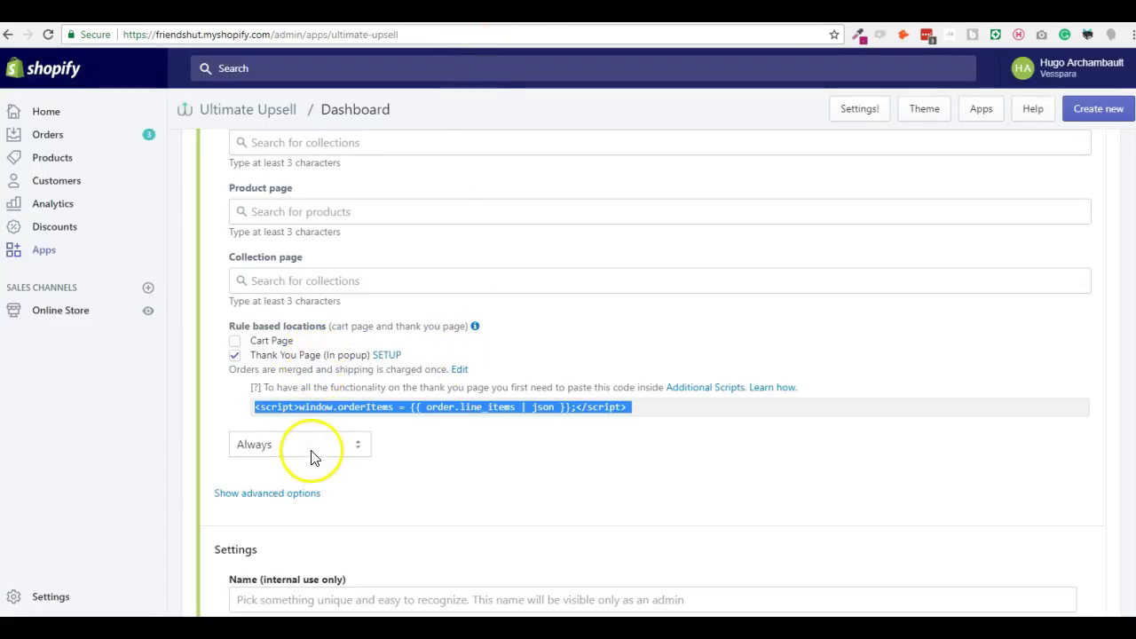
{"action": "left_click", "coordinate": [310, 445]}
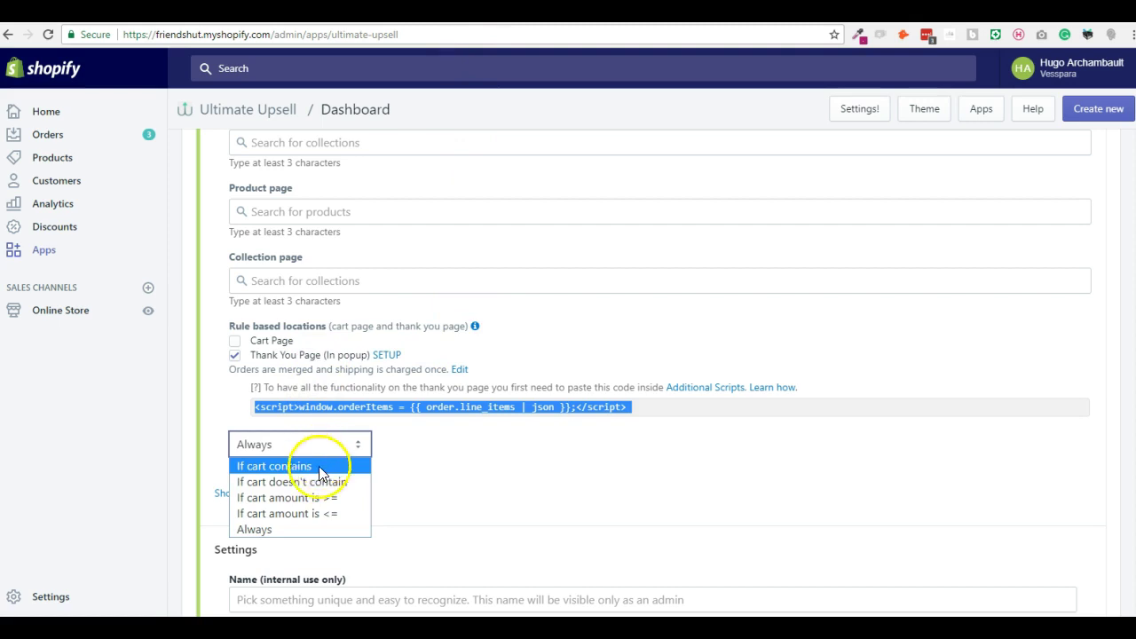
{"action": "left_click", "coordinate": [318, 466]}
{"action": "left_click", "coordinate": [328, 364]}
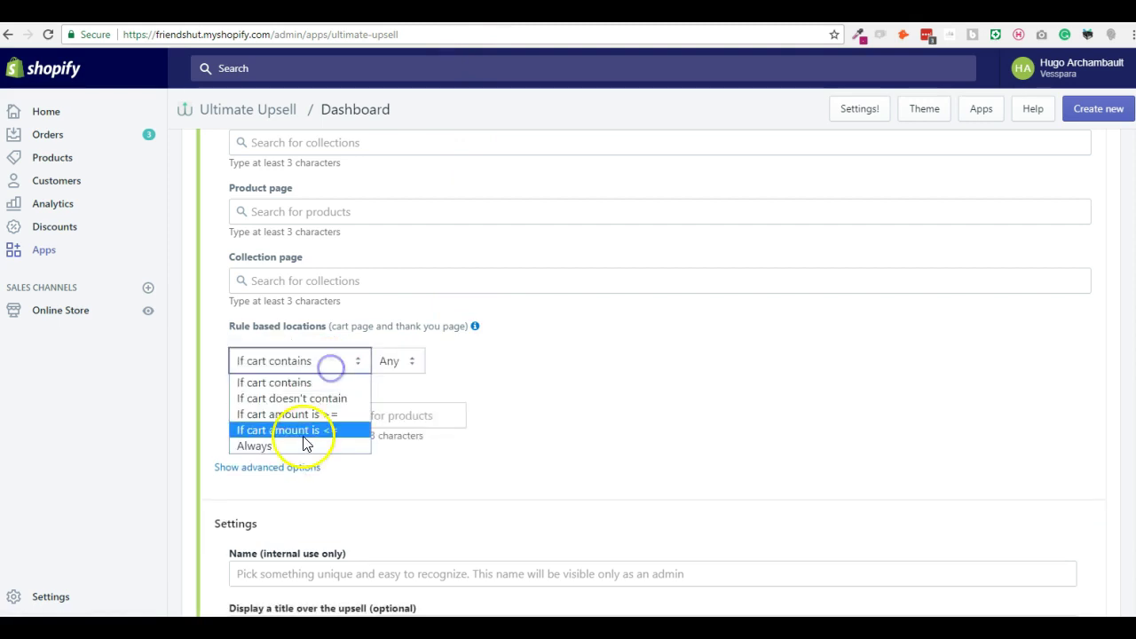
{"action": "left_click", "coordinate": [315, 414]}
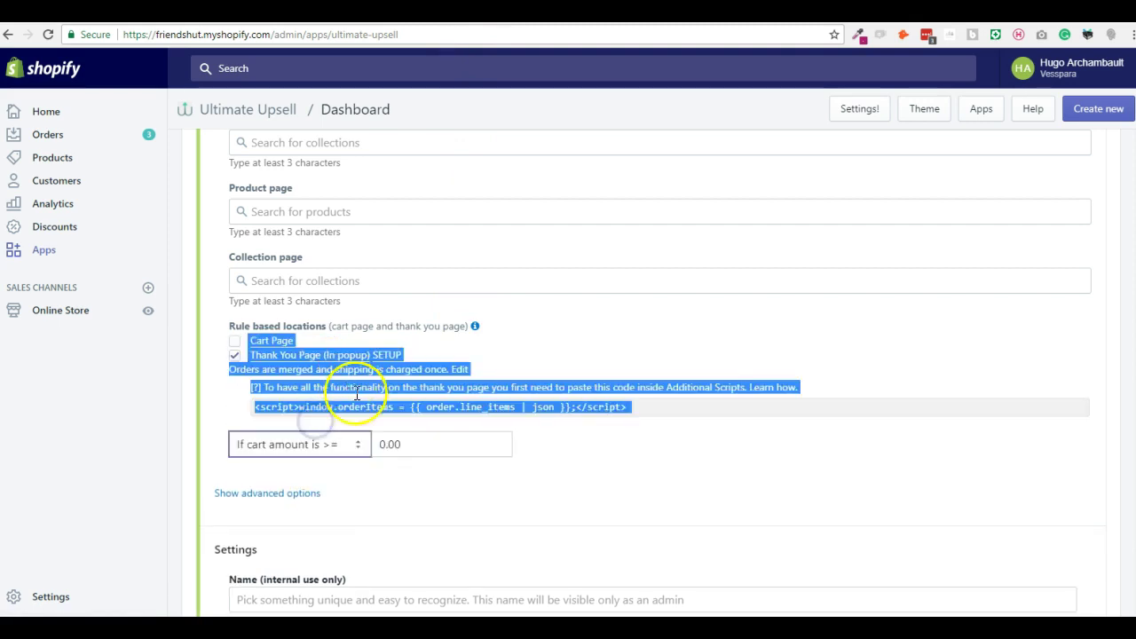
{"action": "left_click", "coordinate": [396, 442]}
{"action": "double_click", "coordinate": [396, 441]}
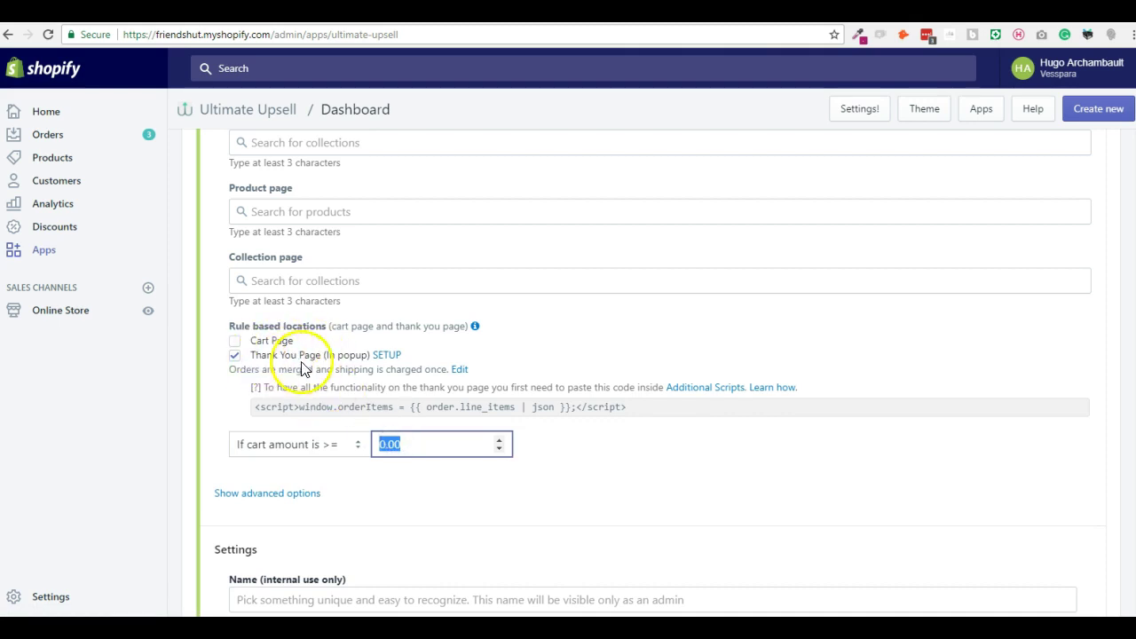
{"action": "left_click", "coordinate": [278, 453]}
{"action": "left_click", "coordinate": [284, 529]}
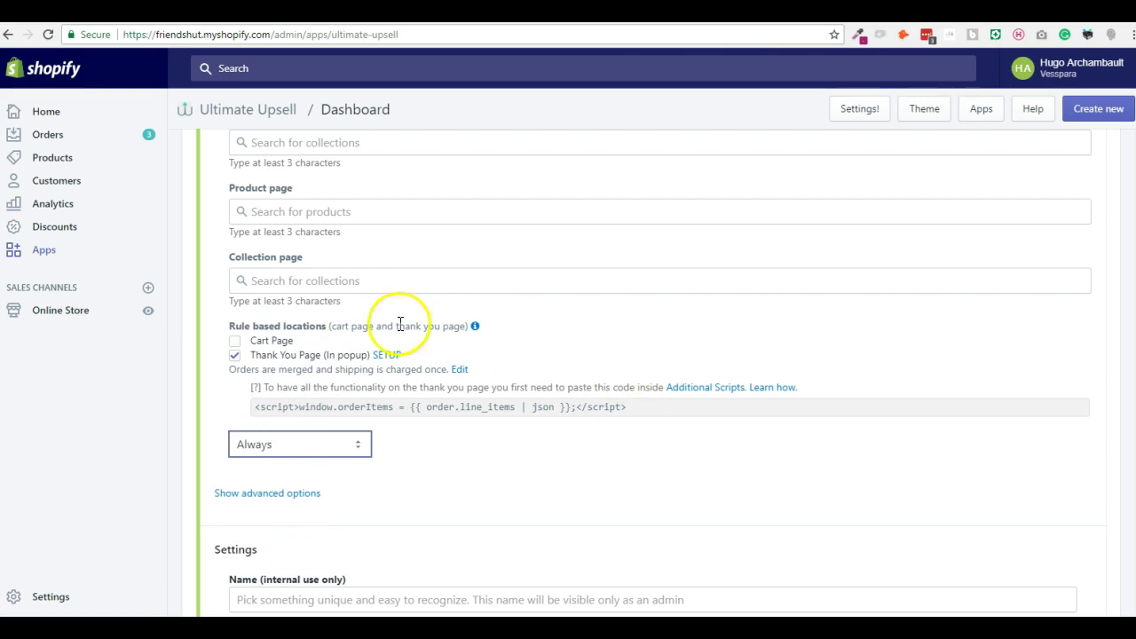
Name the upsell 'Thank you page upsell on recharge' and give it the title 'Get this offer!!!'
{"action": "scroll", "coordinate": [519, 434], "scroll_direction": "up", "scroll_amount": 1}
{"action": "scroll", "coordinate": [515, 435], "scroll_direction": "down", "scroll_amount": 5}
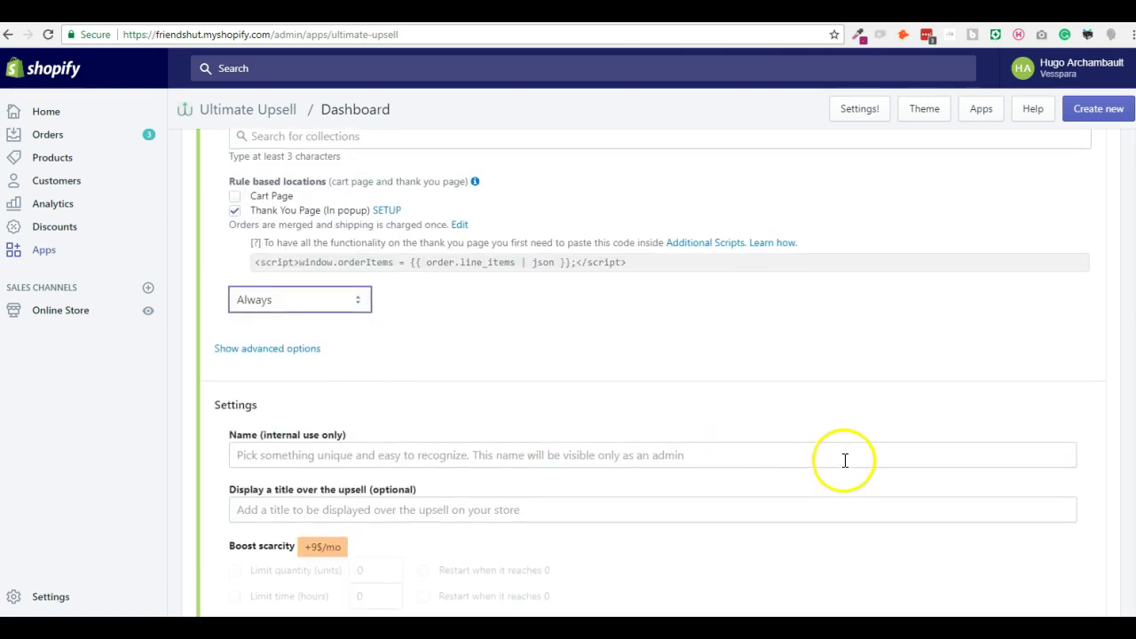
{"action": "left_click", "coordinate": [477, 293]}
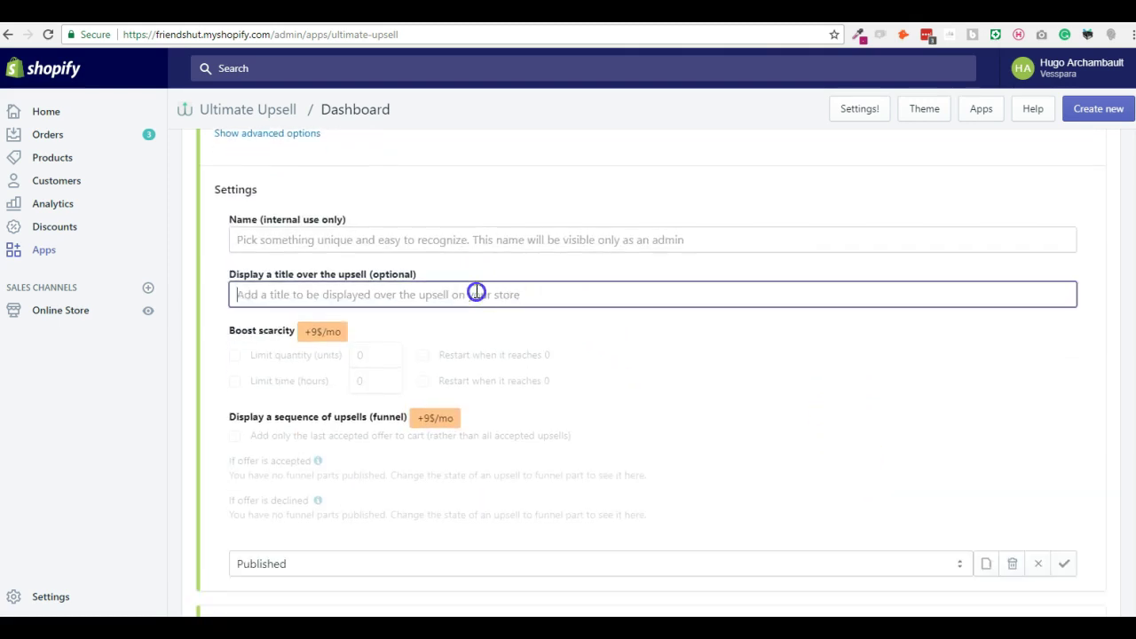
{"action": "left_click", "coordinate": [435, 241]}
{"action": "type", "text": "Th"}
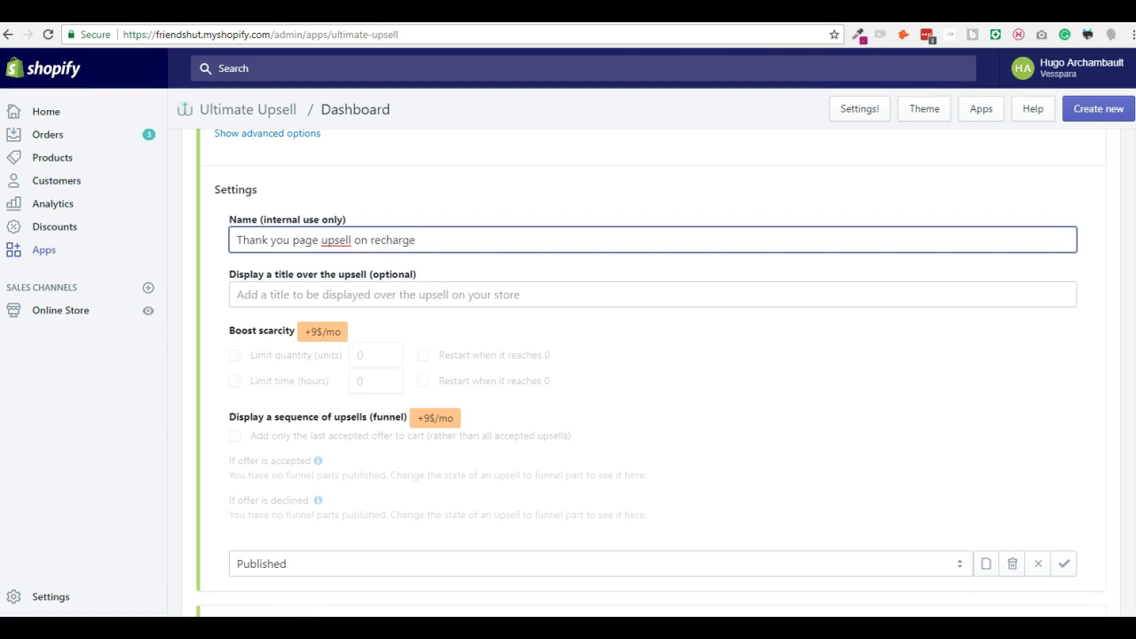
{"action": "left_click", "coordinate": [398, 296]}
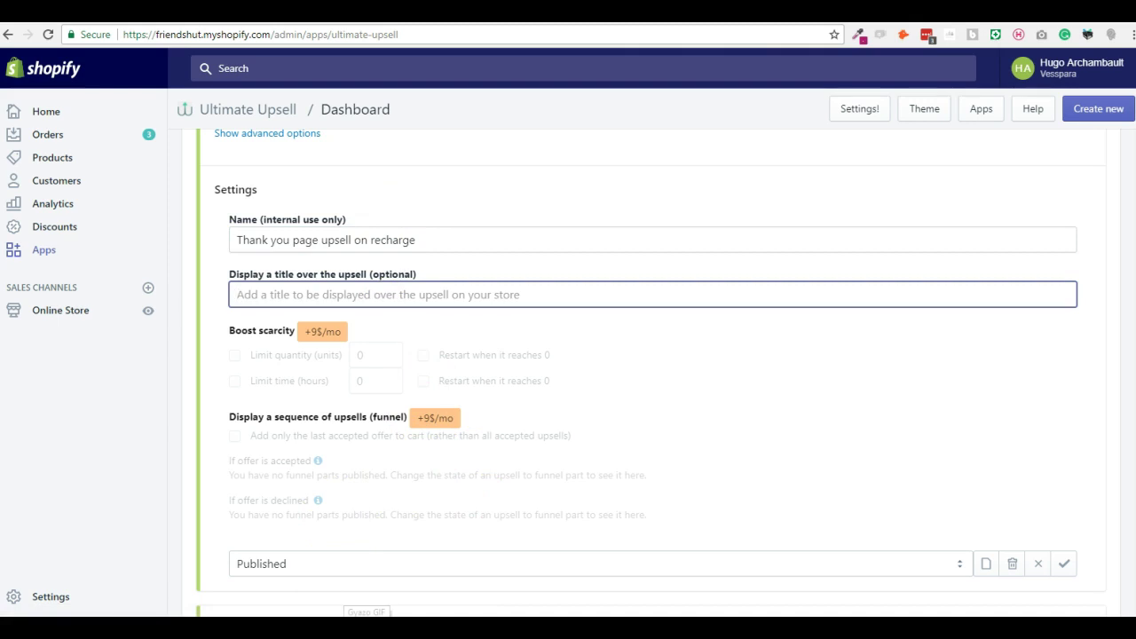
{"action": "type", "text": "Get th"}
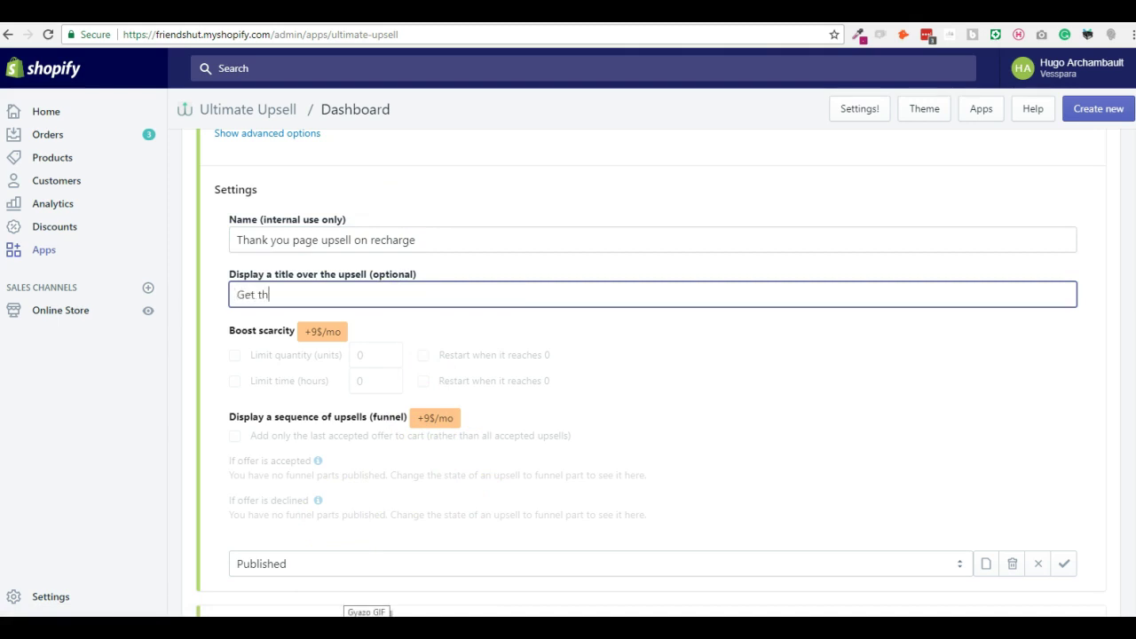
{"action": "type", "text": "is offer!!!"}
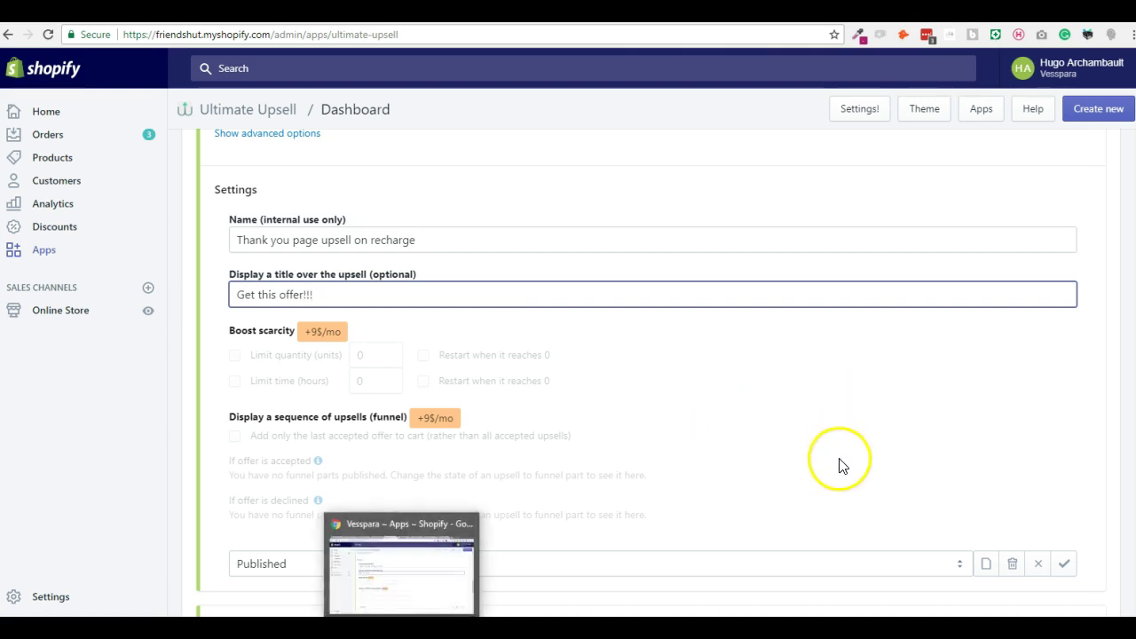
Keep the status Published and save the thank-you page upsell
{"action": "left_click", "coordinate": [810, 568]}
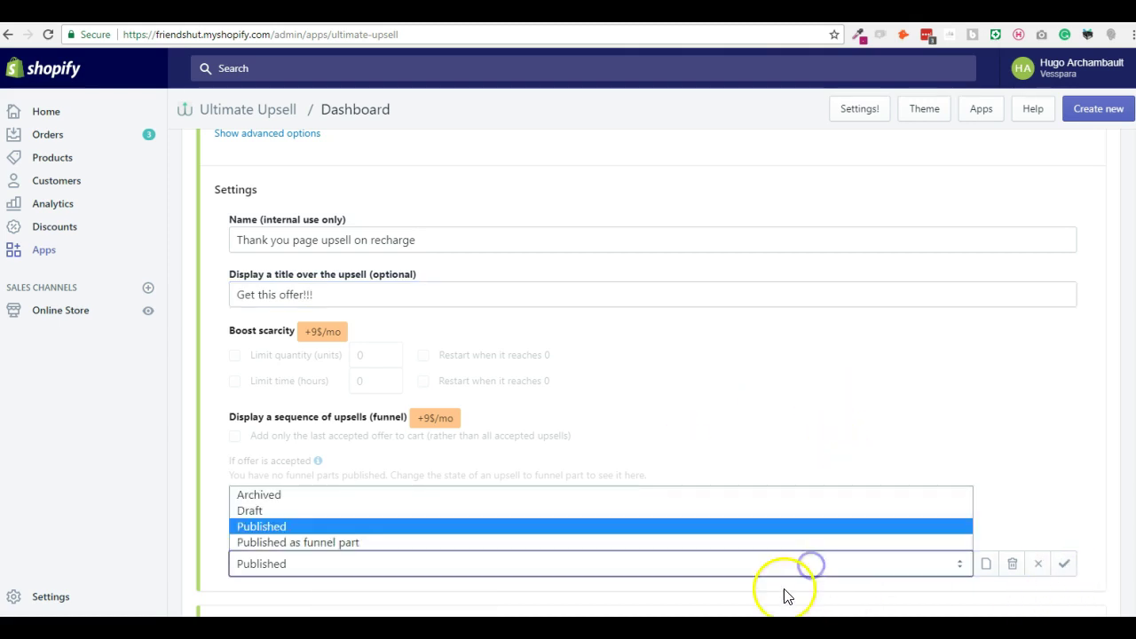
{"action": "left_click", "coordinate": [776, 529]}
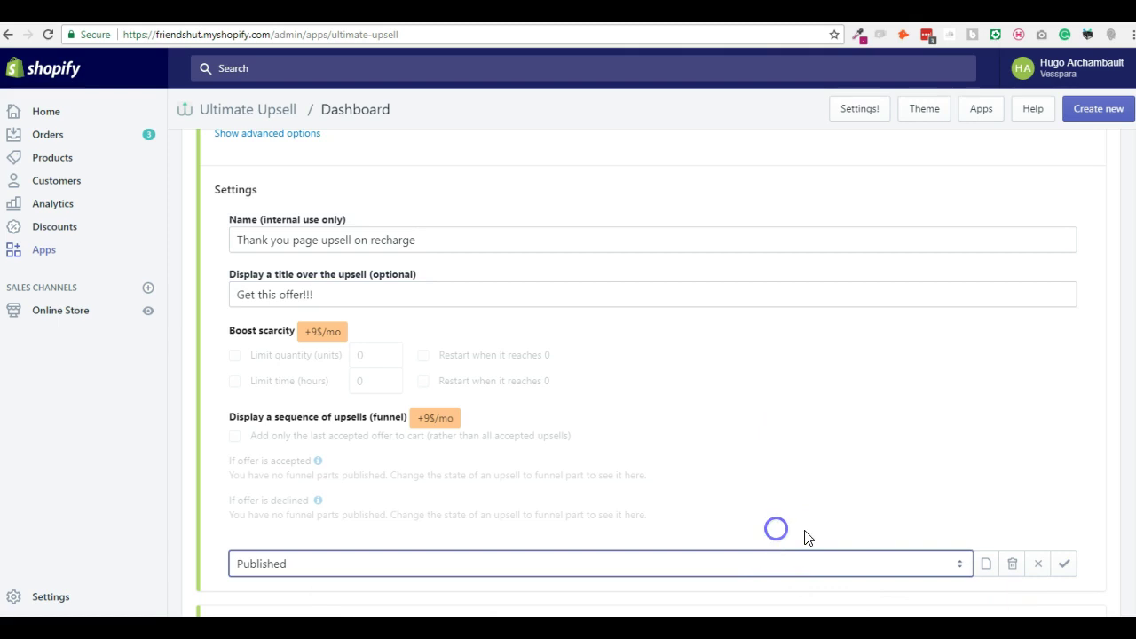
{"action": "left_click", "coordinate": [1068, 565]}
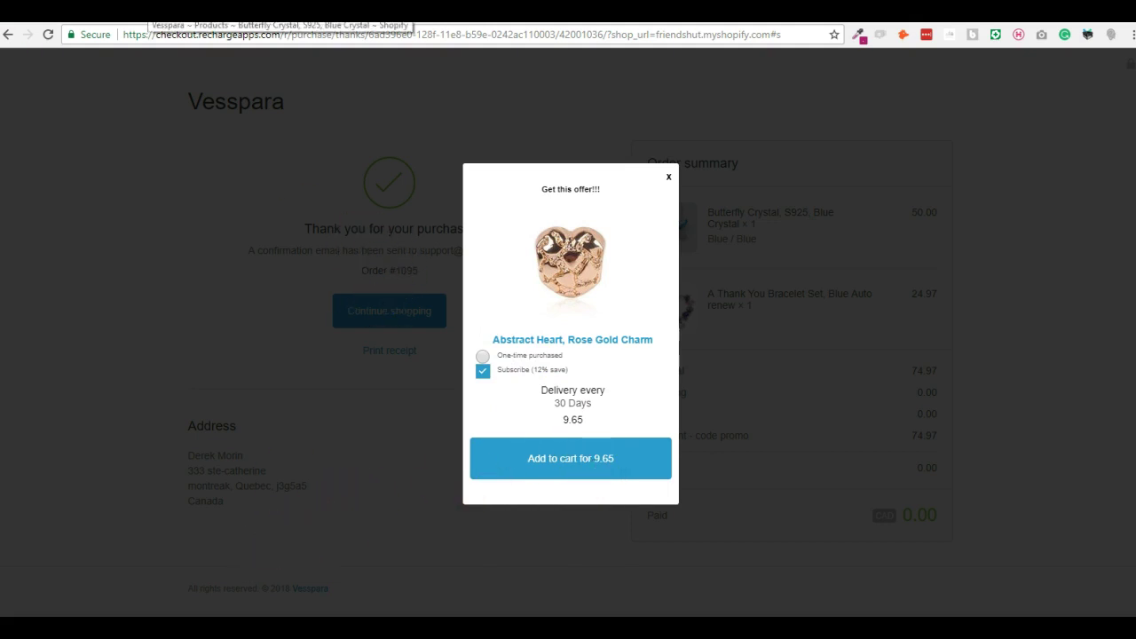
Leave the checkout's thank-you popup and scroll the guide post down to steps 3–6
{"action": "left_click", "coordinate": [156, 11]}
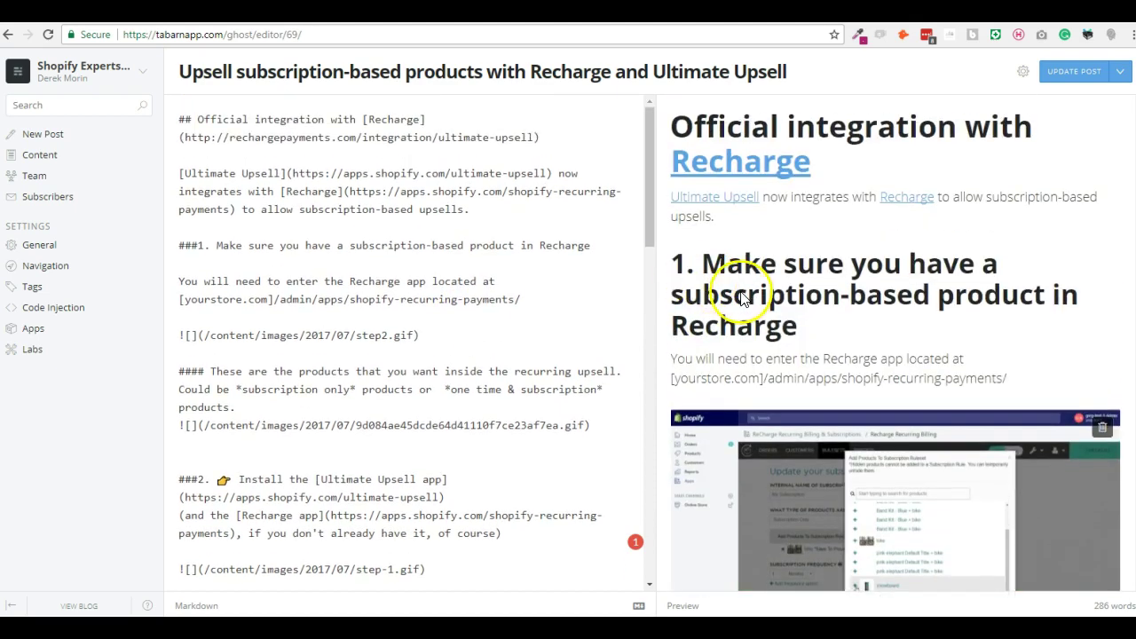
{"action": "scroll", "coordinate": [500, 290], "scroll_direction": "down", "scroll_amount": 4}
{"action": "scroll", "coordinate": [499, 288], "scroll_direction": "down", "scroll_amount": 3}
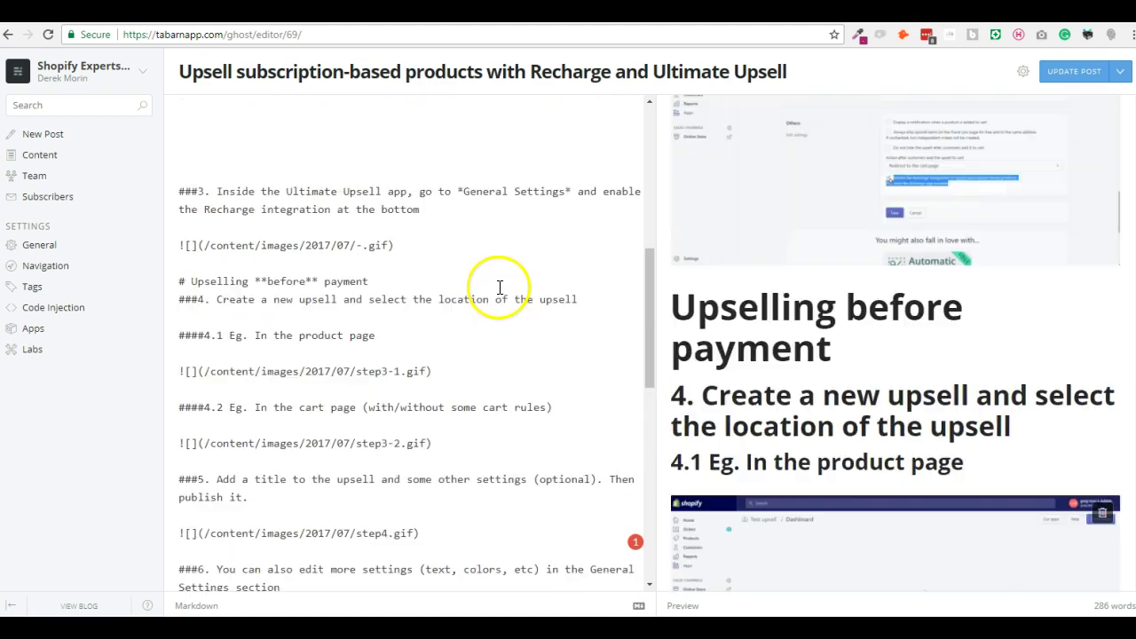